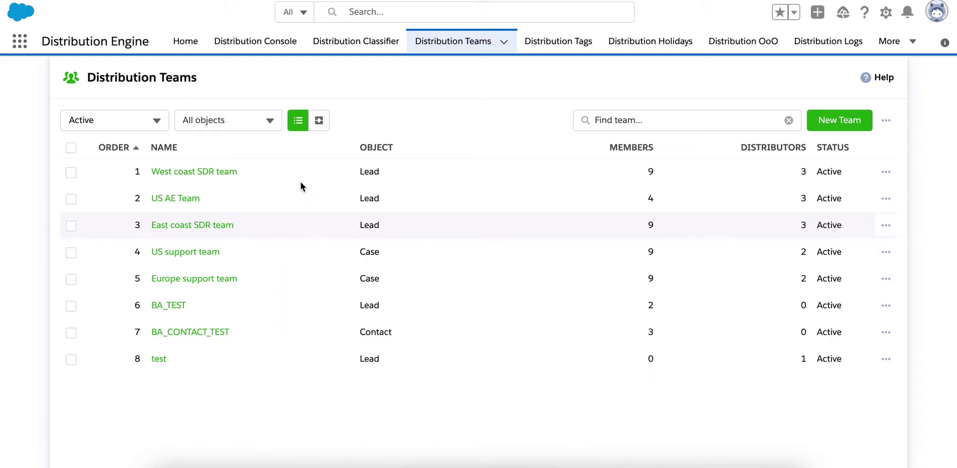
- Select all eight teams and show their bulk activate, deactivate and delete options
left_click(885, 174)
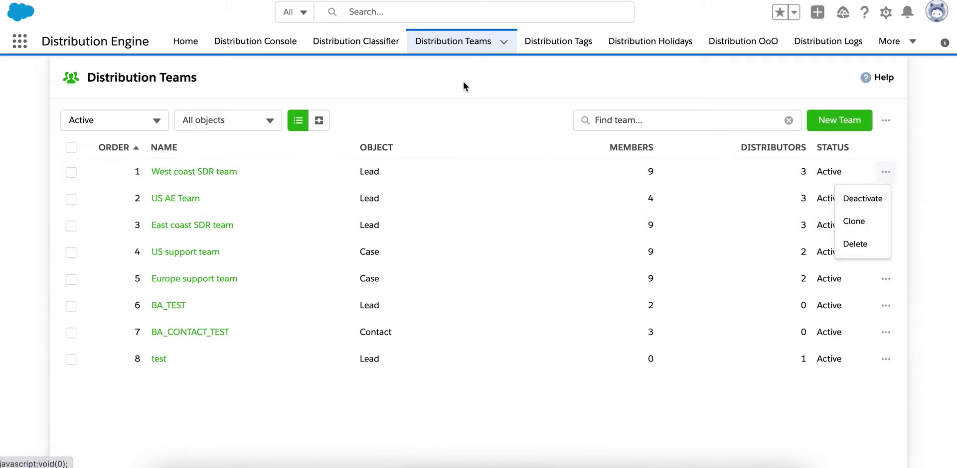
left_click(71, 148)
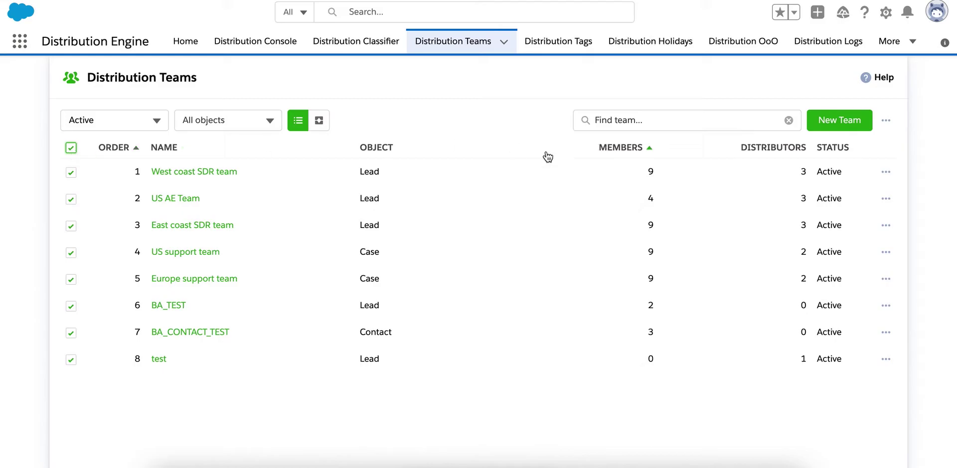
left_click(886, 121)
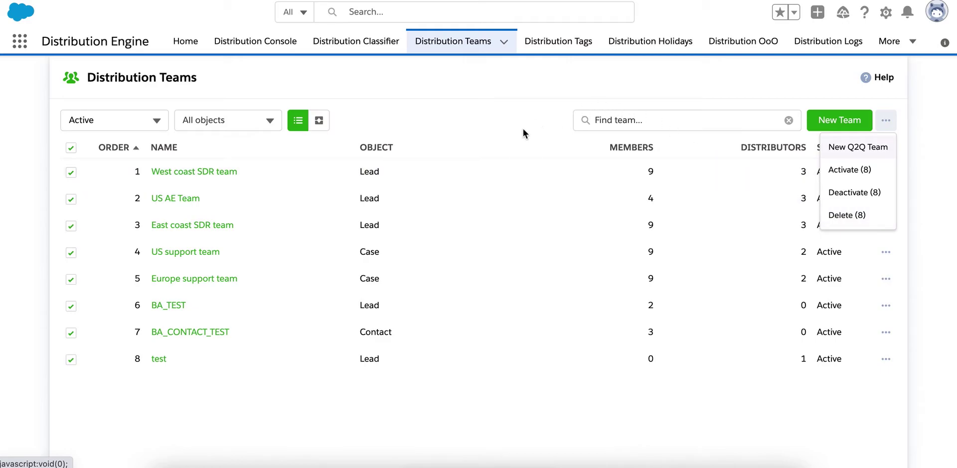
- Show the sources-to-distributors diagram and preview the West coast SDR team's members
left_click(319, 121)
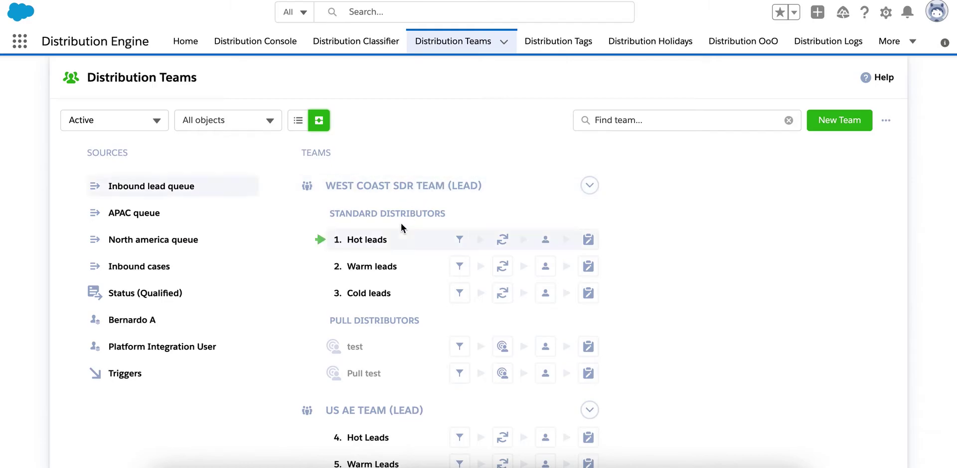
scroll(401, 229, "down", 1)
scroll(401, 228, "down", 1)
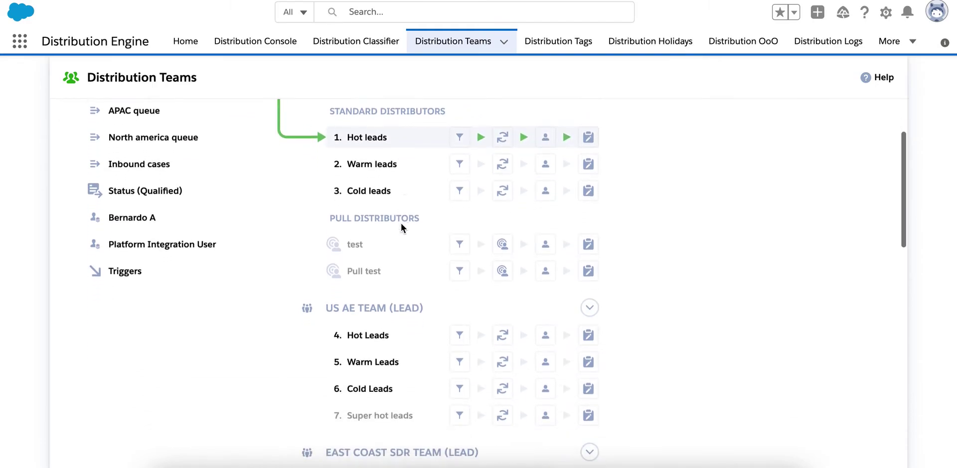
scroll(384, 262, "down", 1)
scroll(384, 262, "down", 1)
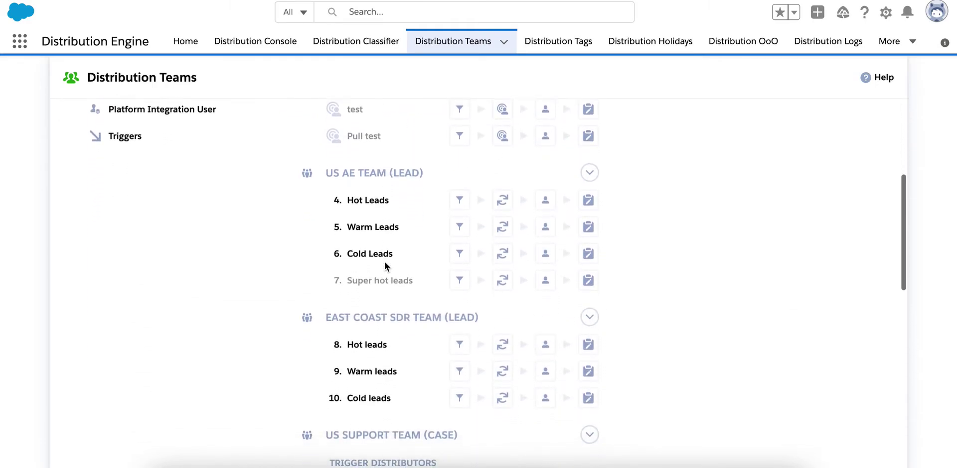
scroll(385, 261, "up", 1)
scroll(384, 262, "up", 1)
scroll(384, 261, "up", 1)
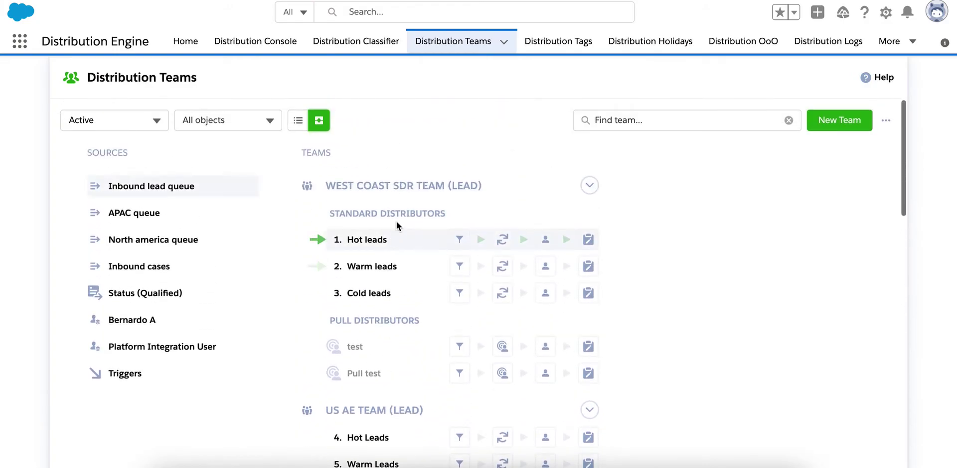
scroll(396, 221, "up", 1)
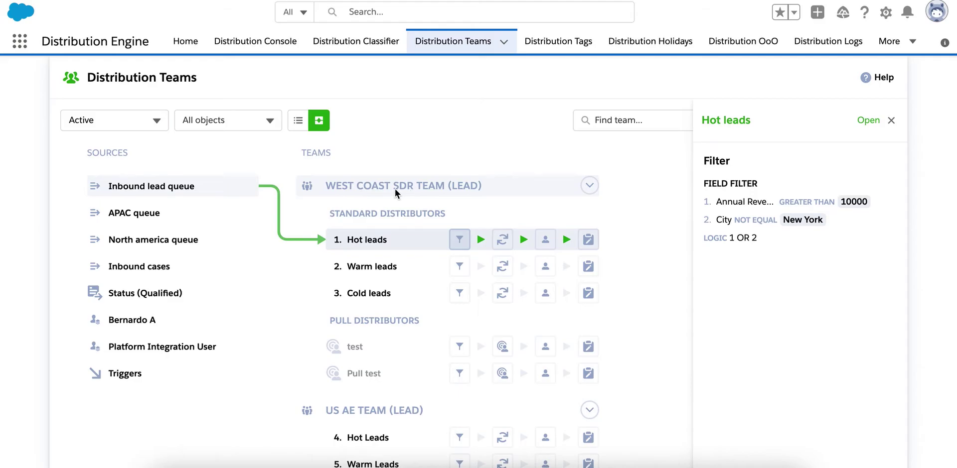
left_click(394, 189)
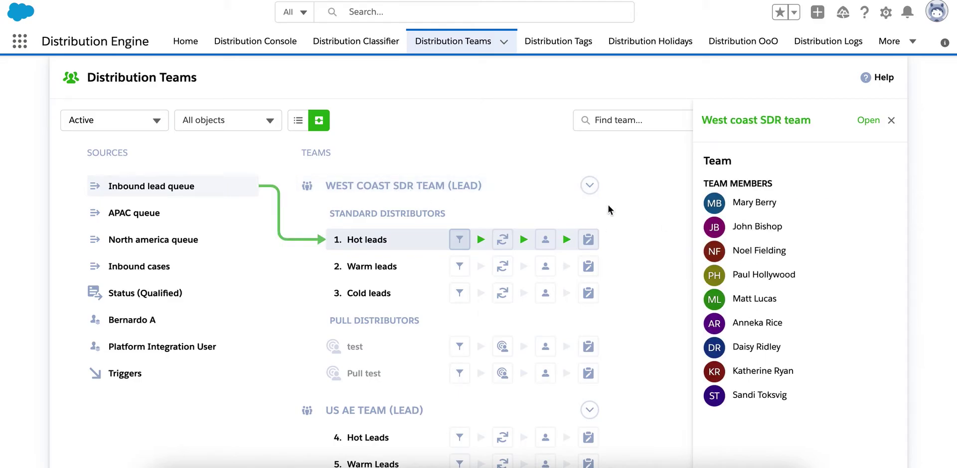
left_click(382, 241)
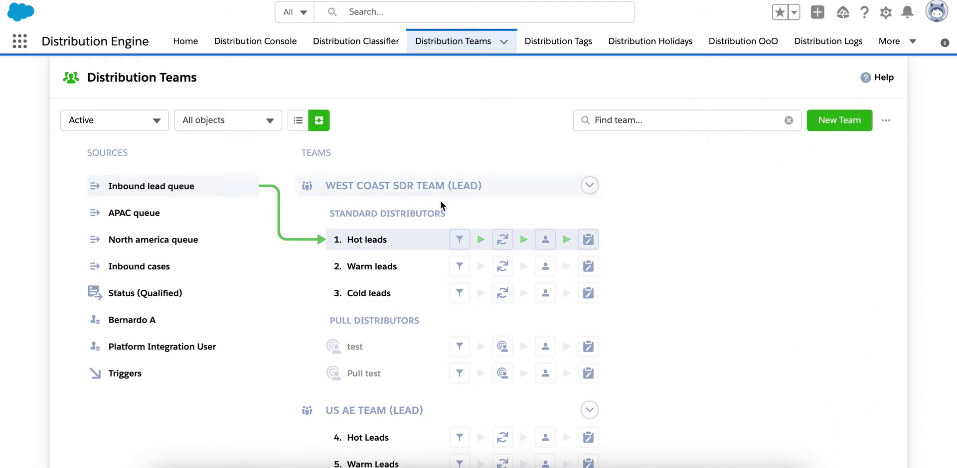
- Review Hot leads' filter, distribution method, caps and post-assignment Status update to Contacted
left_click(461, 243)
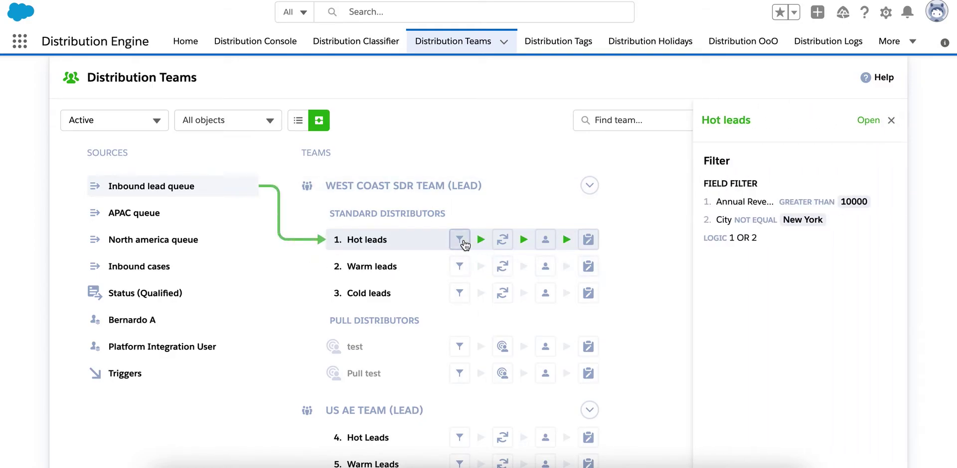
left_click(512, 249)
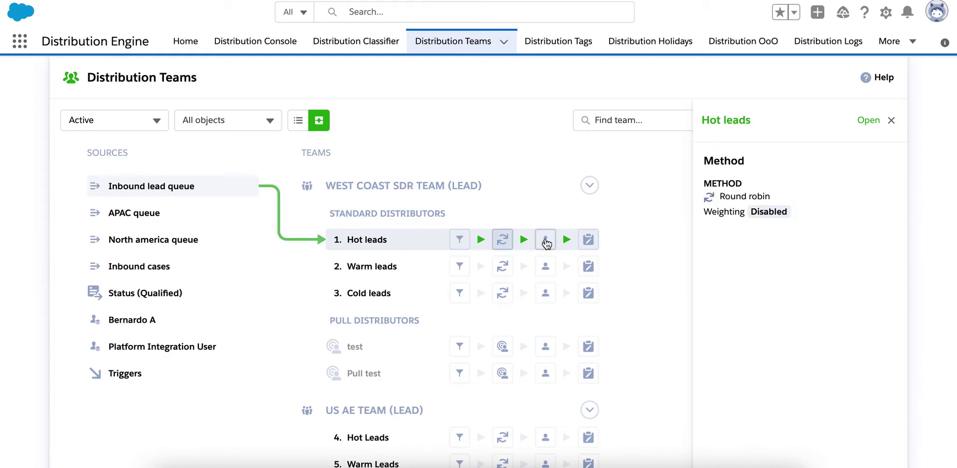
left_click(546, 242)
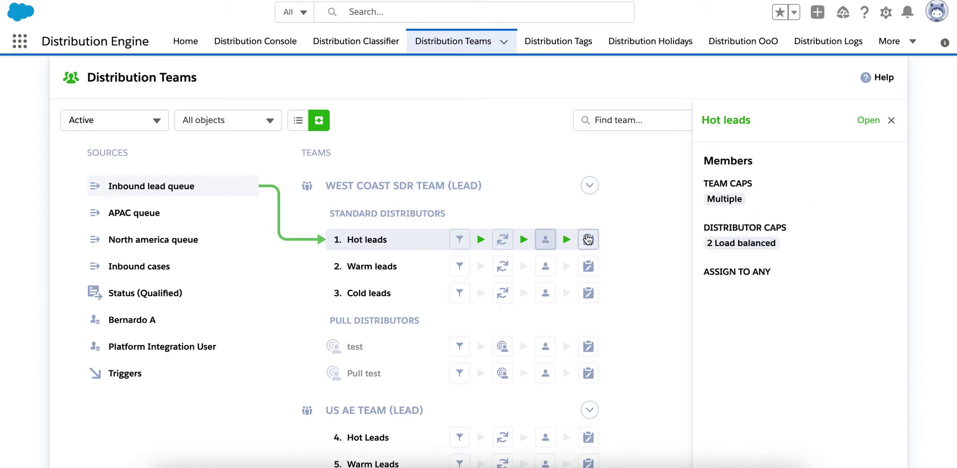
left_click(588, 240)
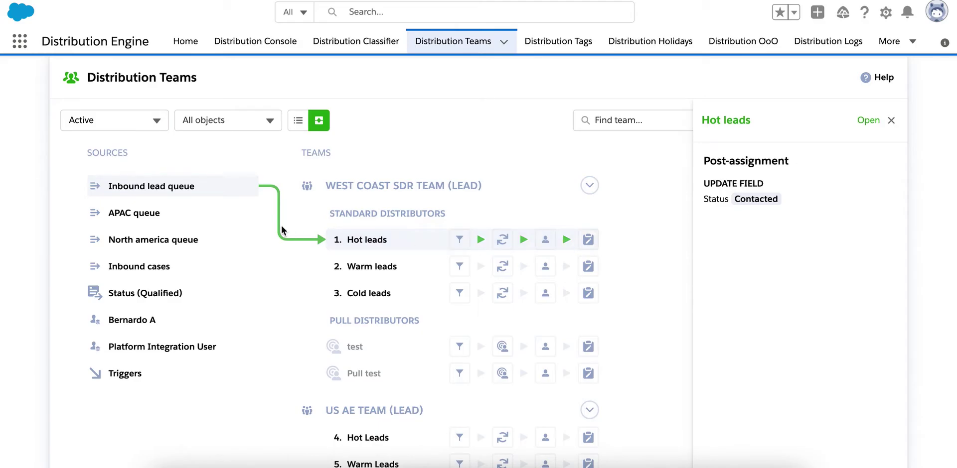
- Trace which distributors the APAC, North america and Inbound lead queues feed
scroll(342, 228, "down", 3)
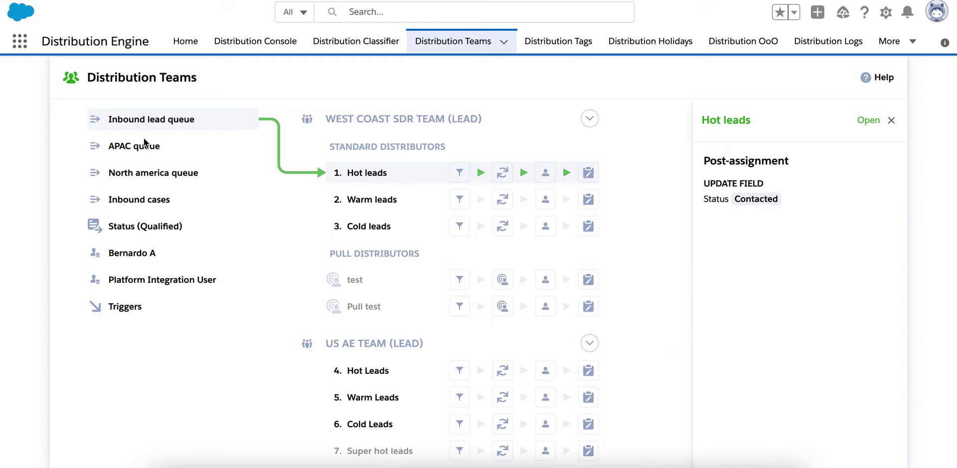
left_click(145, 171)
left_click(140, 152)
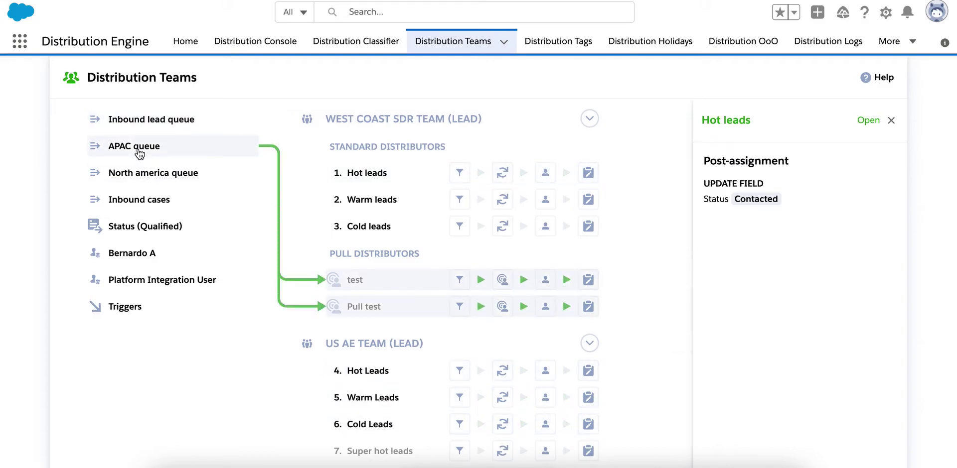
left_click(141, 171)
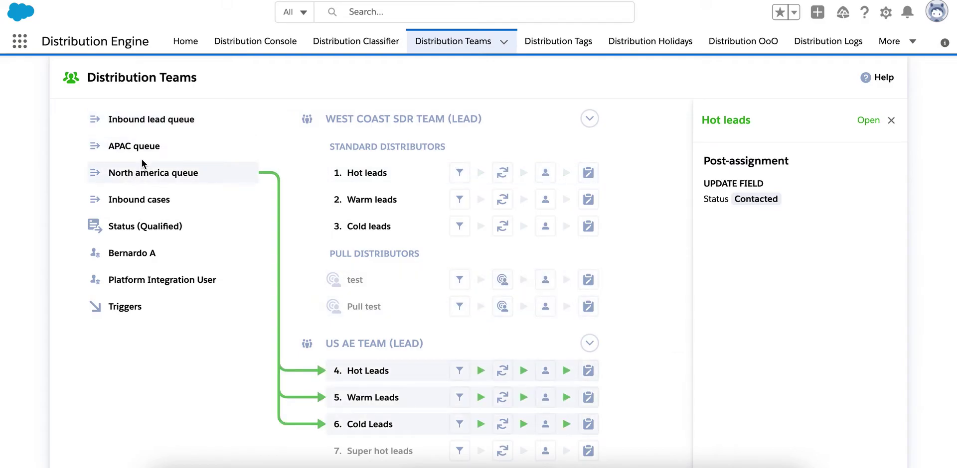
left_click(143, 126)
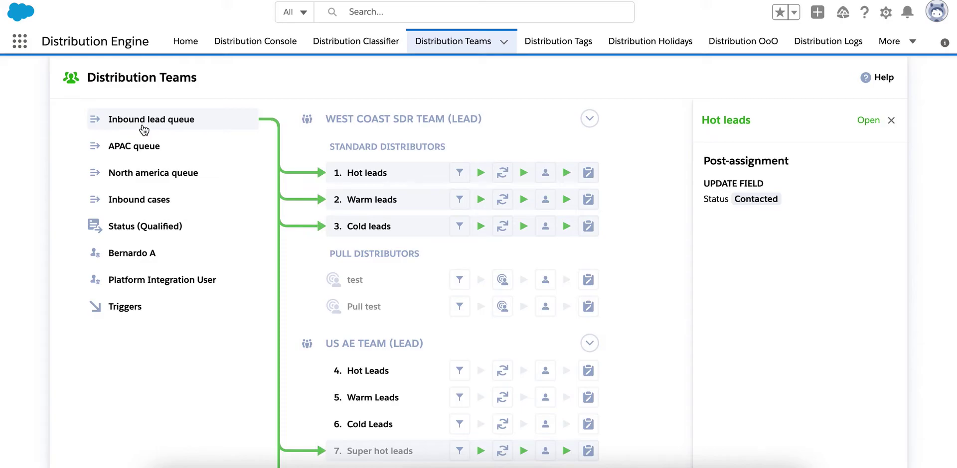
left_click(392, 122)
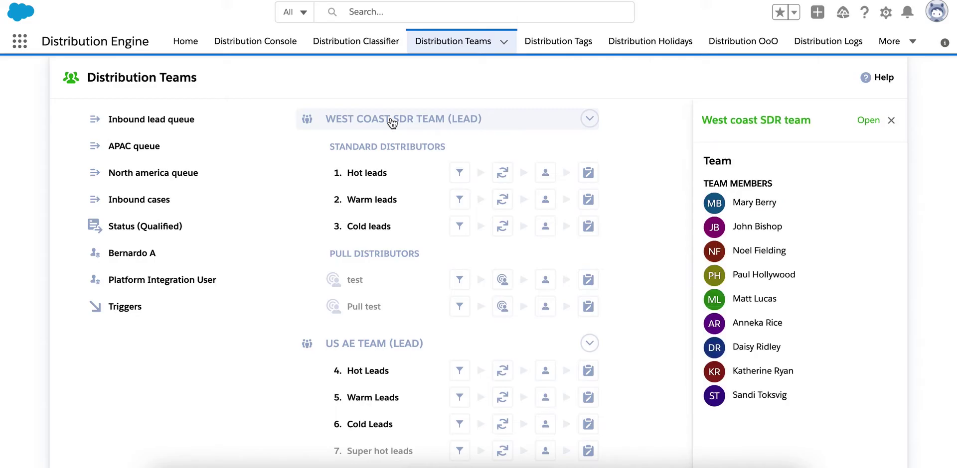
- Open the West coast SDR team page and browse its Home dashboard cards
left_click(868, 130)
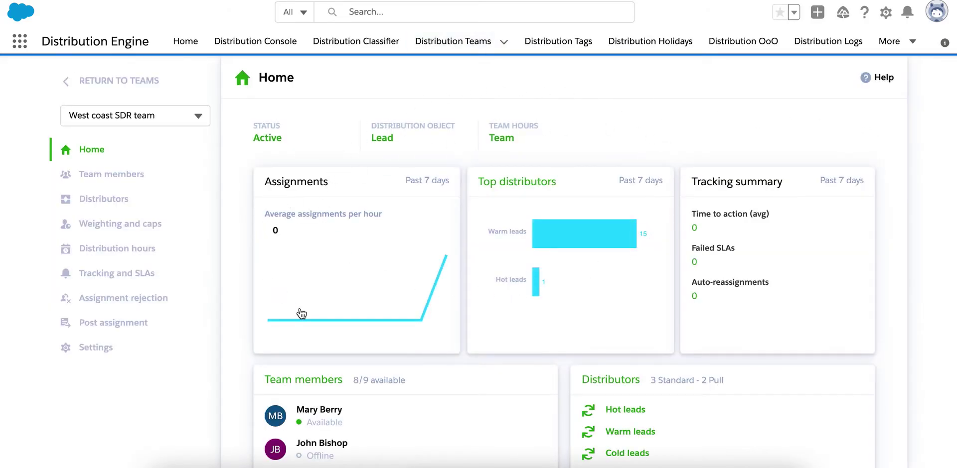
scroll(465, 277, "down", 2)
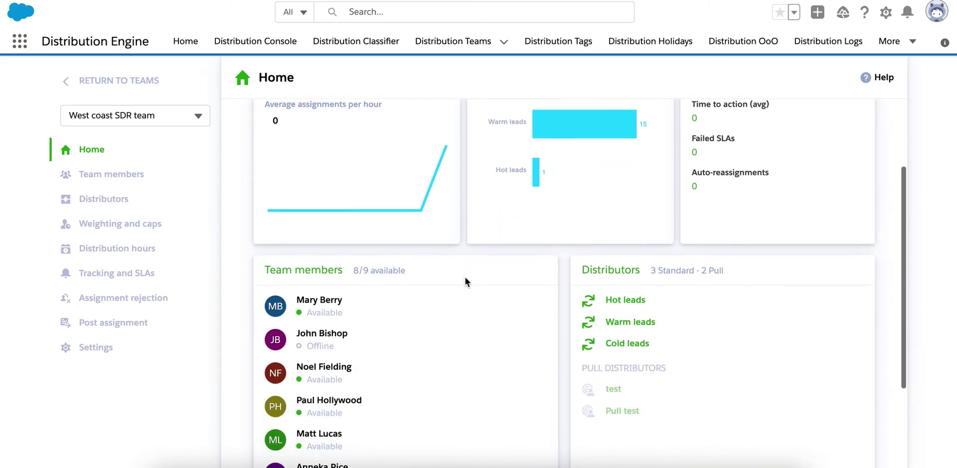
scroll(465, 277, "up", 2)
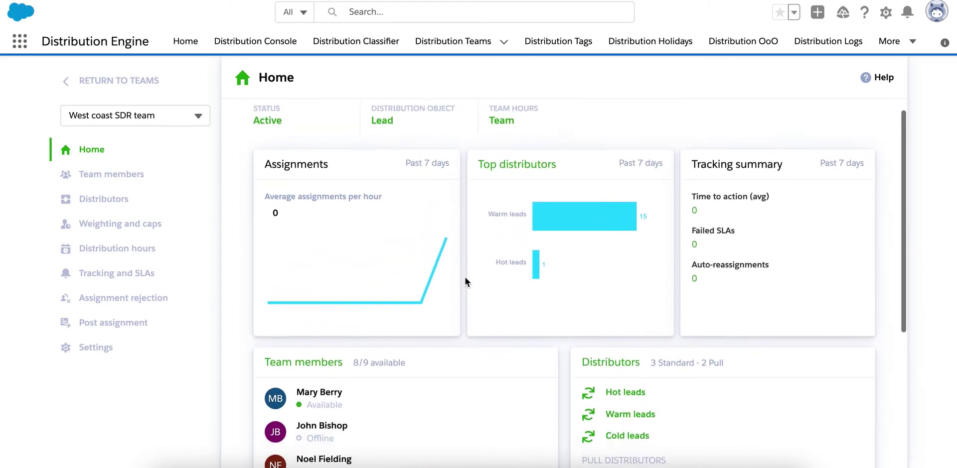
scroll(465, 277, "down", 2)
scroll(465, 277, "up", 2)
scroll(465, 278, "down", 1)
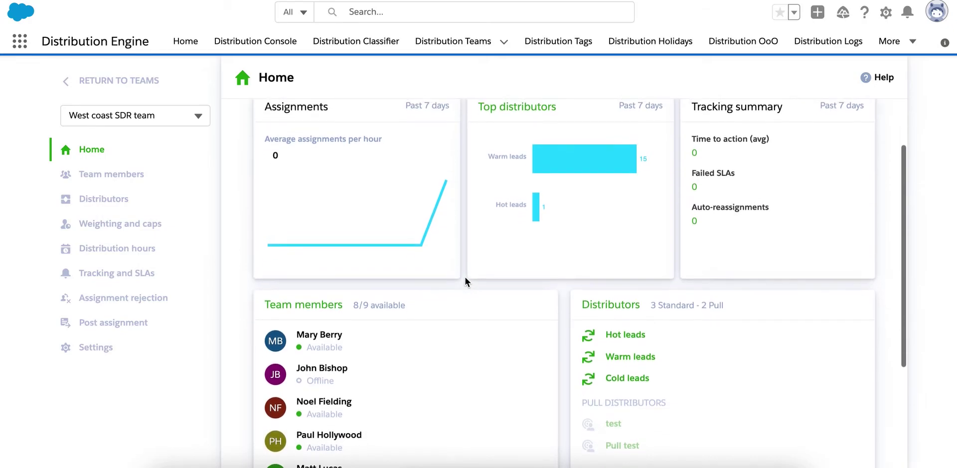
scroll(465, 277, "up", 2)
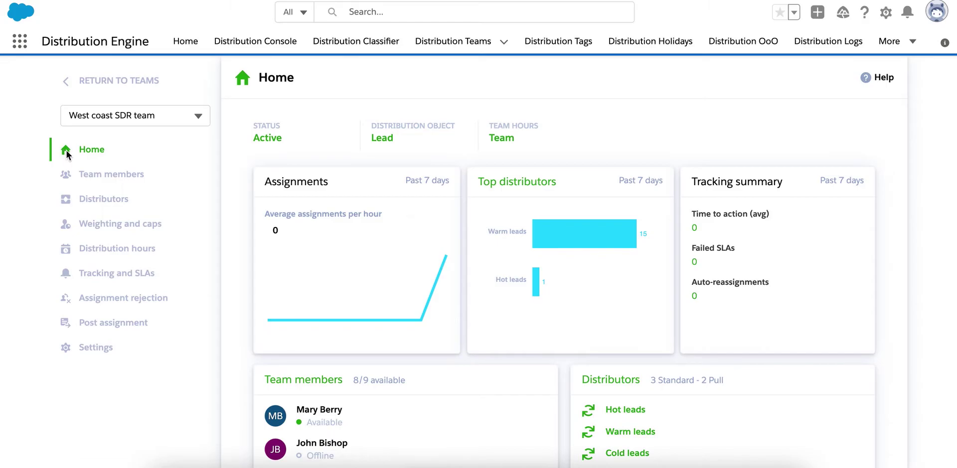
left_click(107, 174)
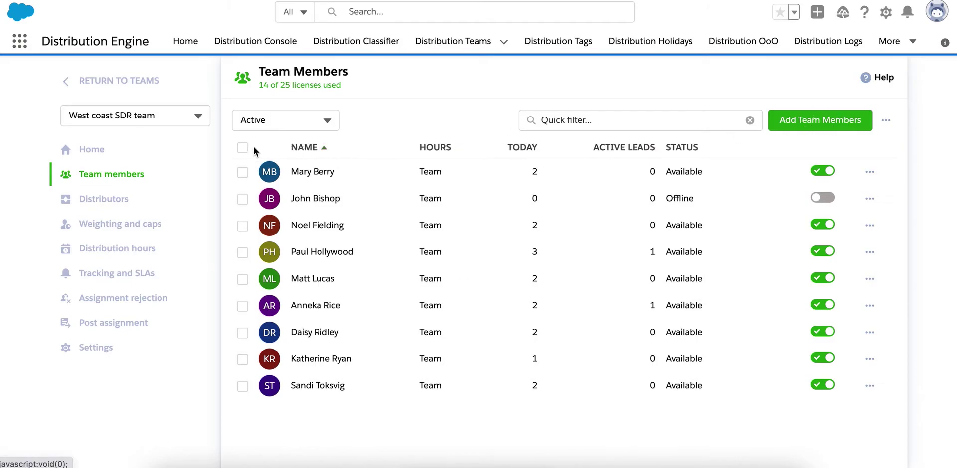
left_click(242, 148)
left_click(885, 120)
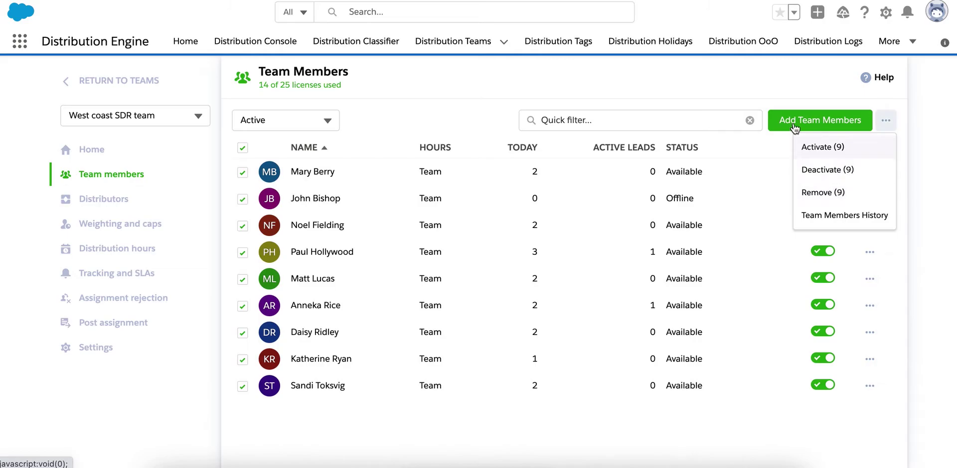
left_click(759, 76)
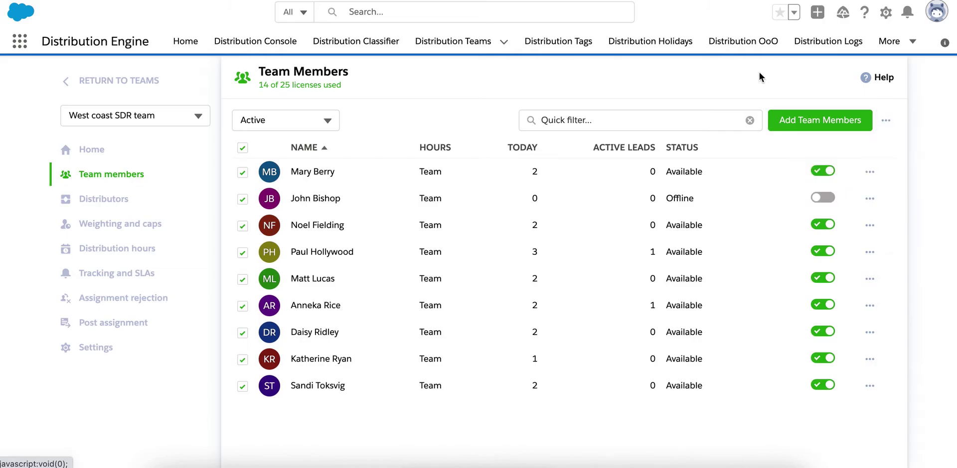
left_click(818, 173)
left_click(819, 173)
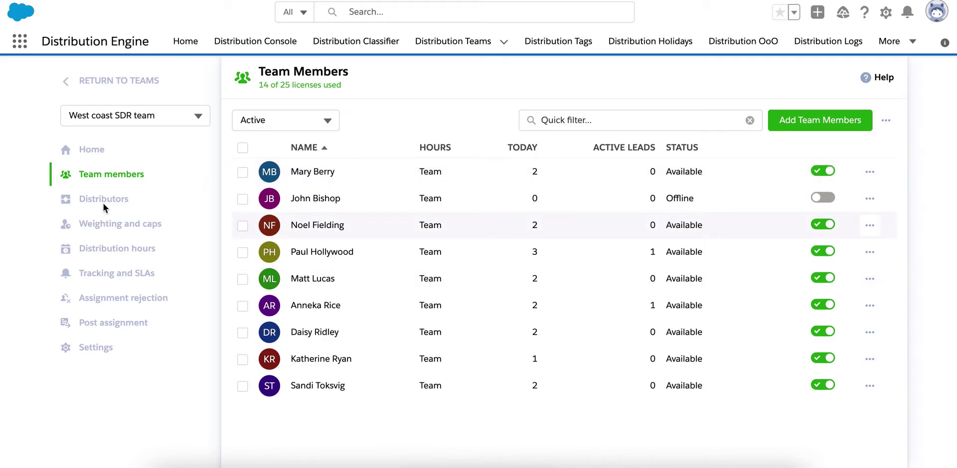
- List the team's distributors and compare Hot leads and Warm leads details
left_click(84, 200)
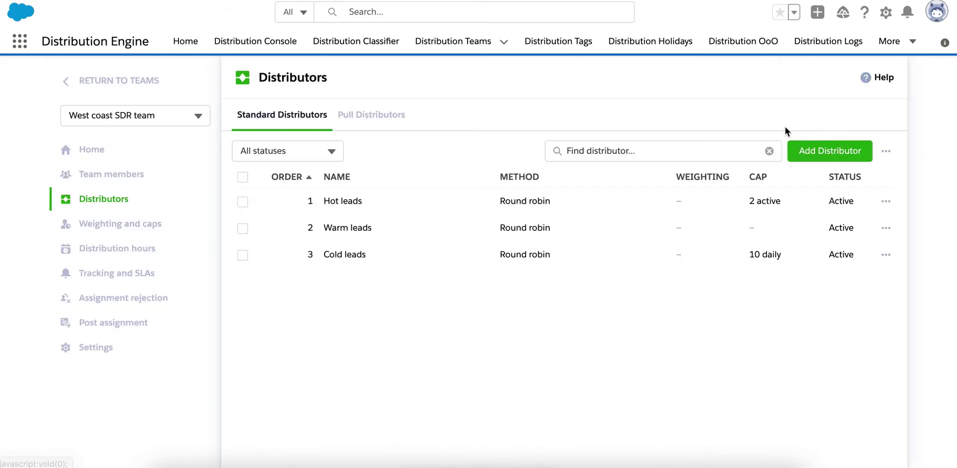
left_click(242, 202)
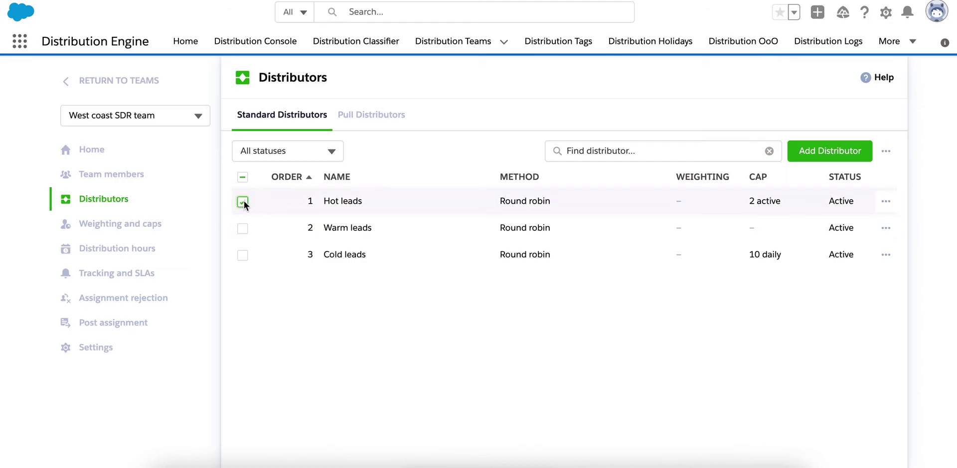
left_click(885, 156)
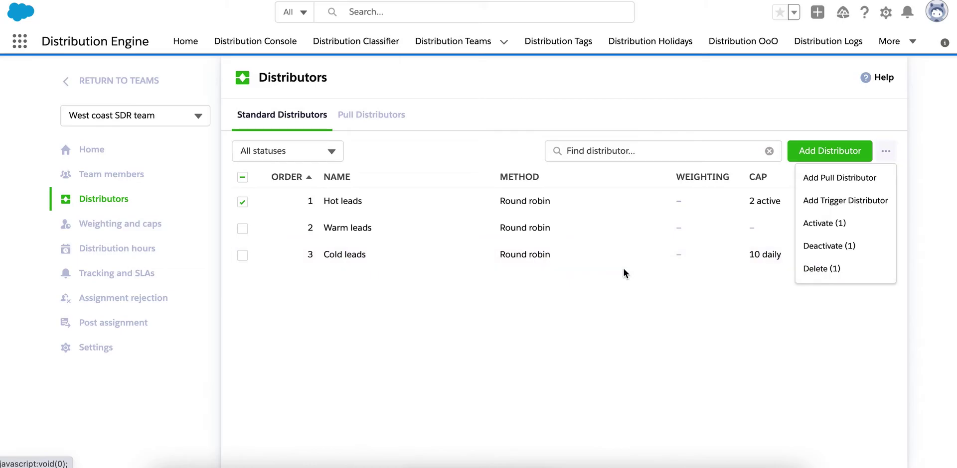
left_click(526, 329)
left_click(501, 205)
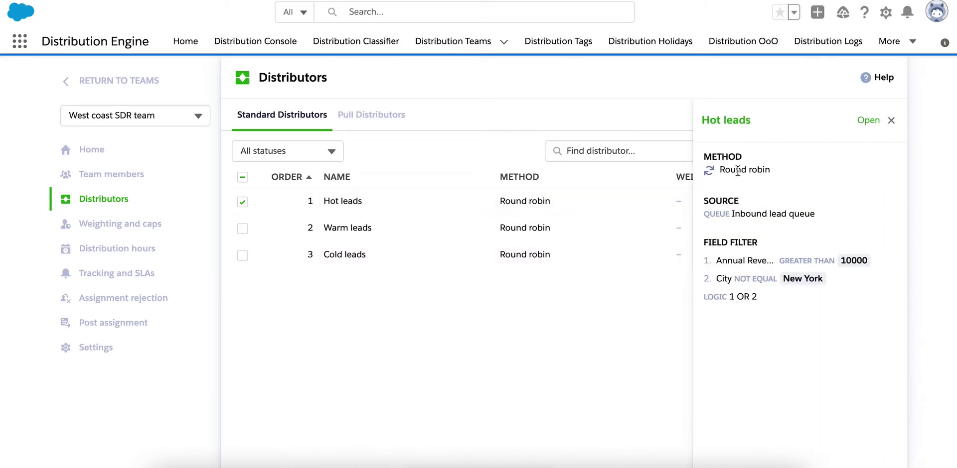
left_click(545, 234)
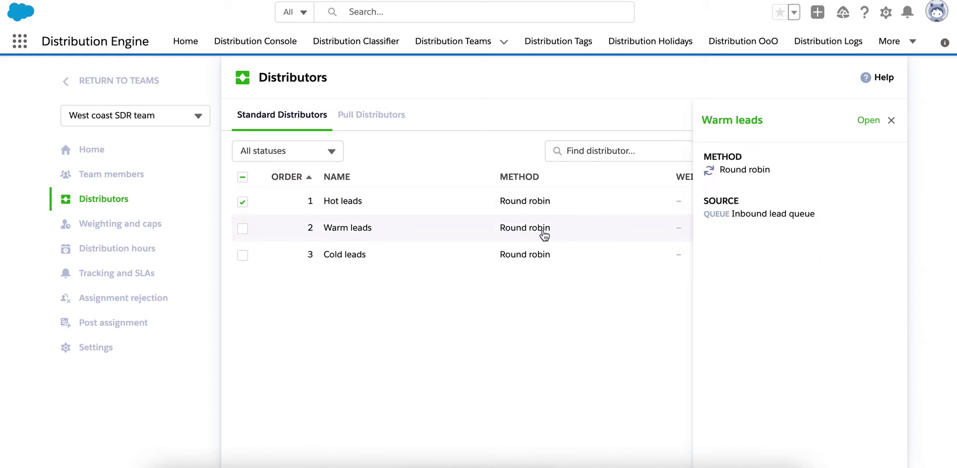
left_click(537, 205)
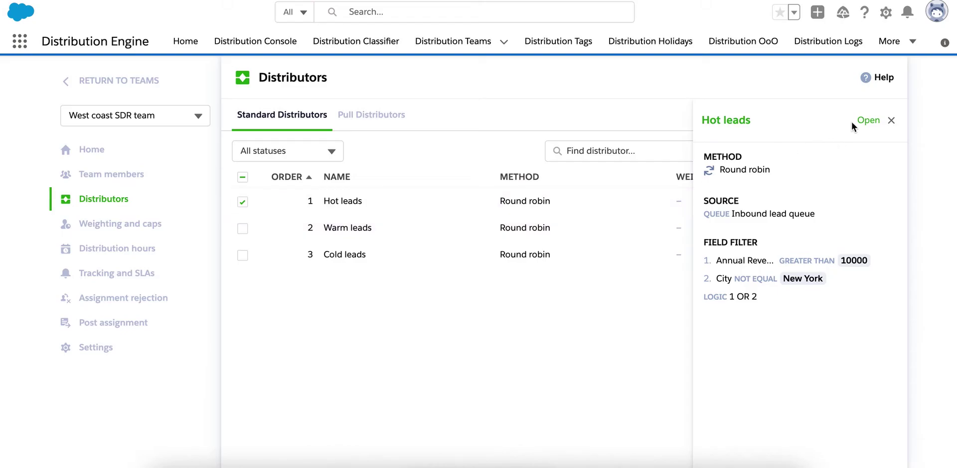
- Reorder the Hot leads filter so the City row comes before Annual Revenue
left_click(866, 121)
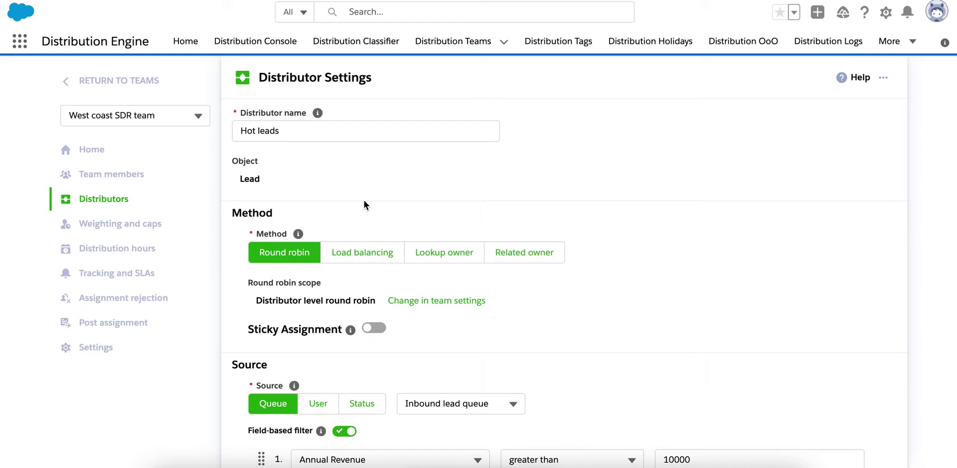
scroll(364, 201, "down", 5)
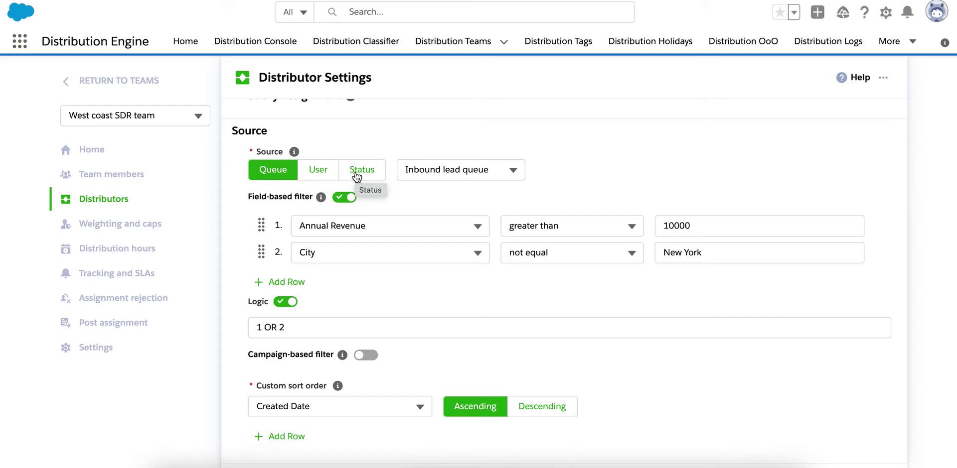
mouse_move(262, 225)
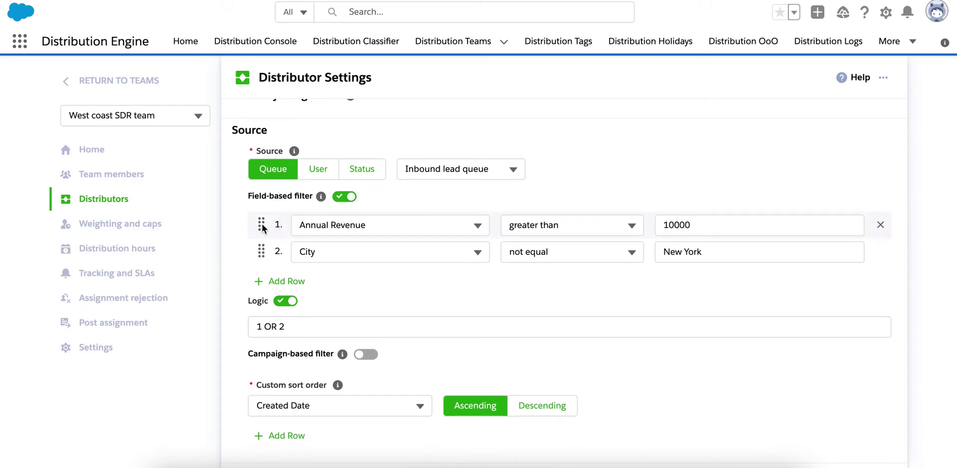
left_click_drag(262, 225, 261, 252)
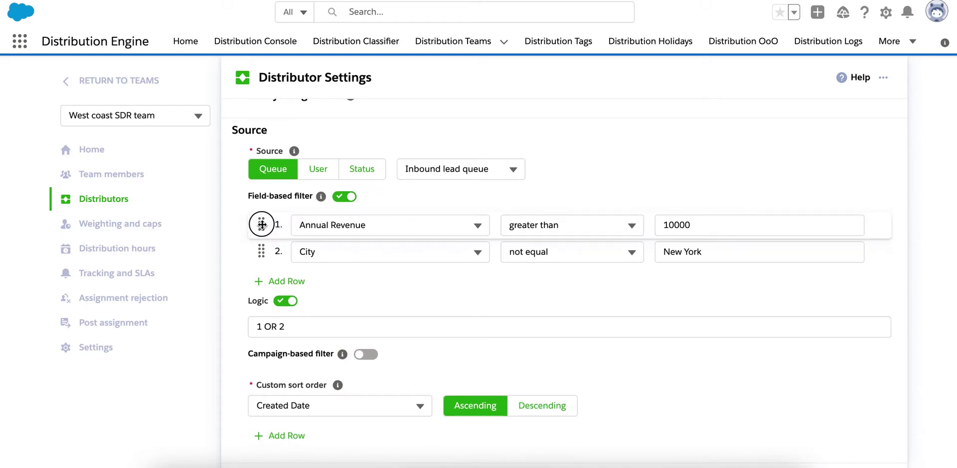
left_click(477, 253)
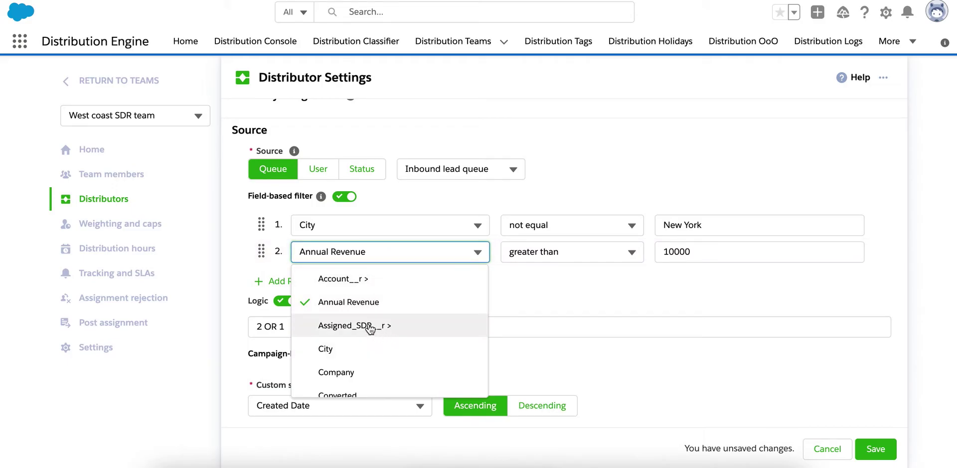
left_click(134, 228)
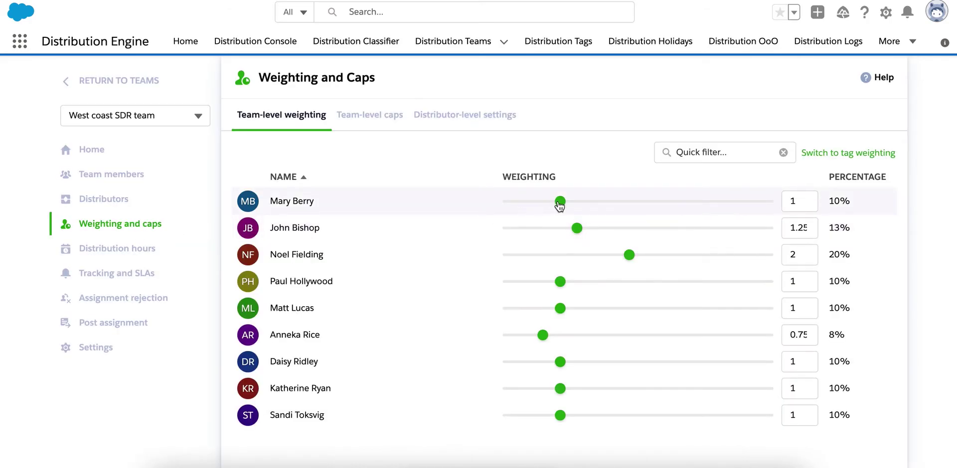
left_click_drag(559, 204, 618, 208)
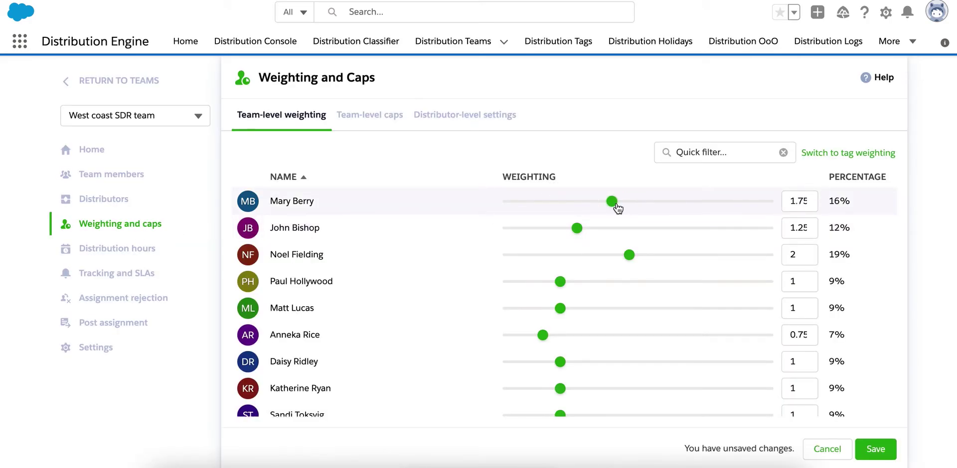
left_click(828, 155)
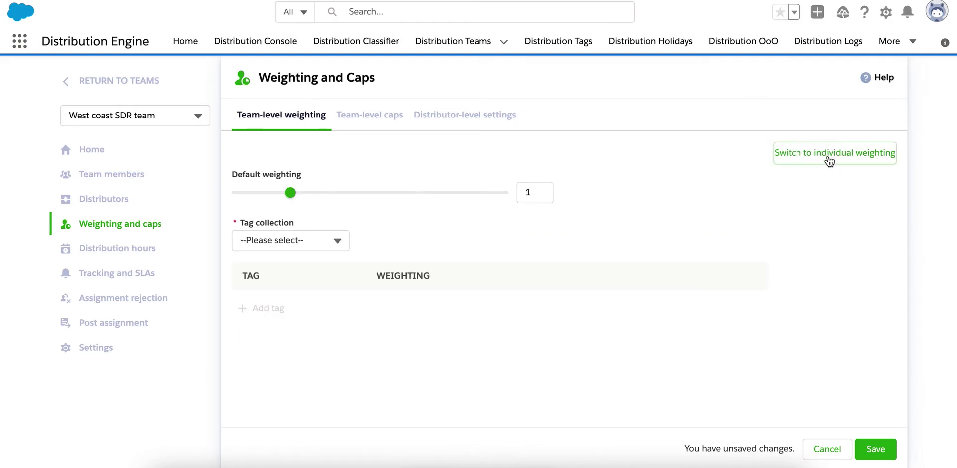
left_click(341, 244)
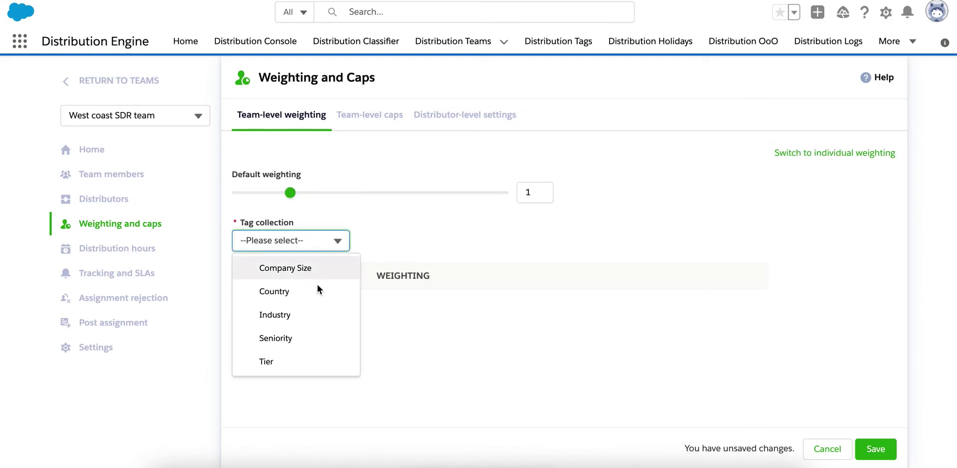
left_click(303, 339)
left_click(279, 309)
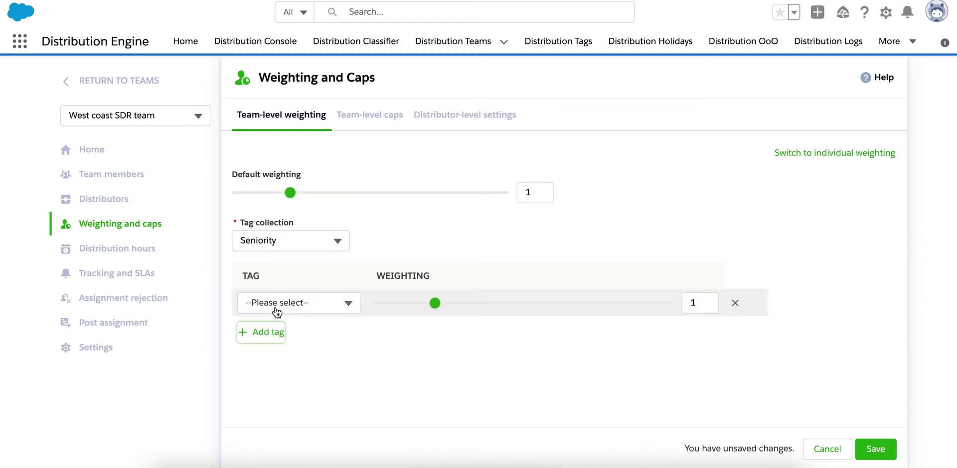
left_click(278, 305)
left_click(294, 330)
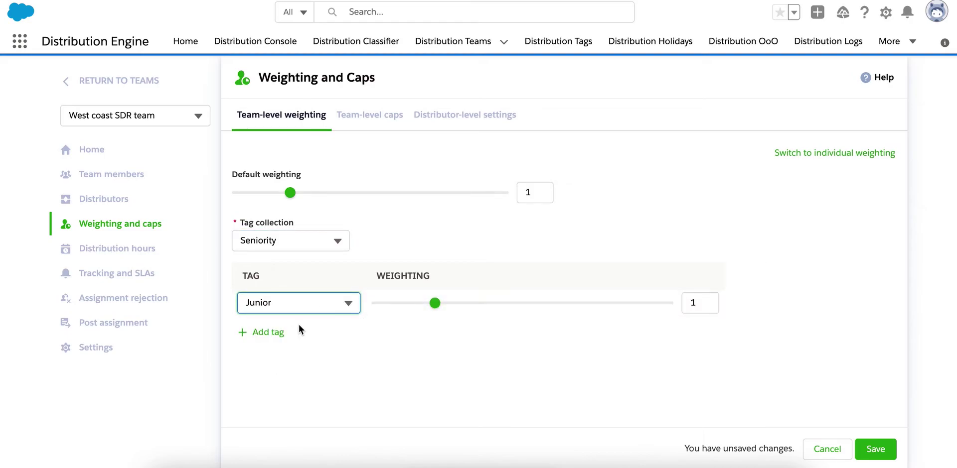
left_click(271, 333)
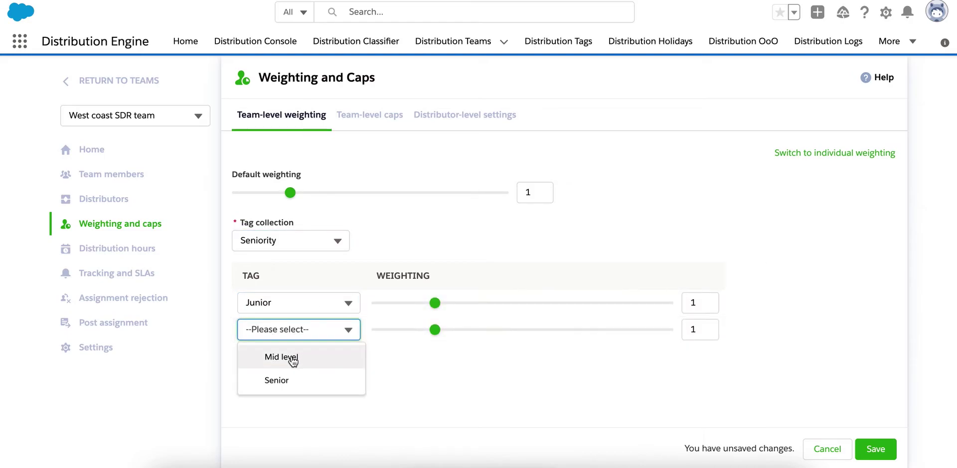
left_click(292, 359)
left_click(812, 448)
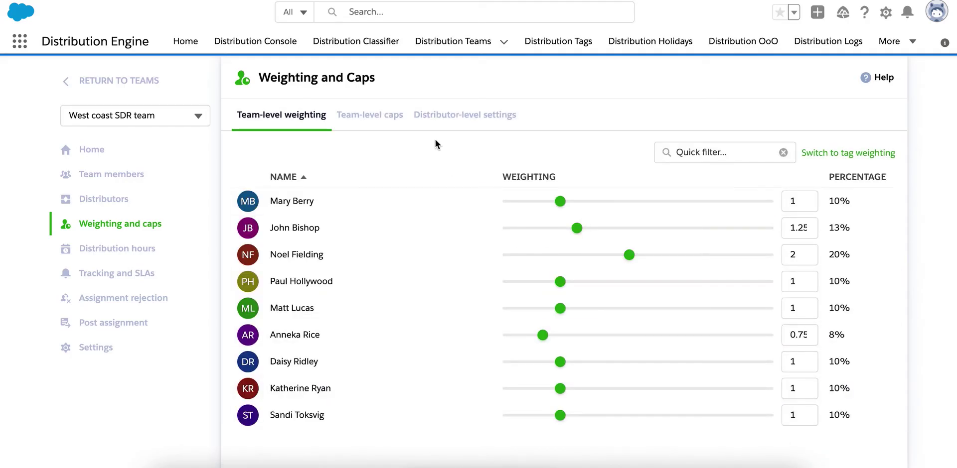
left_click(369, 116)
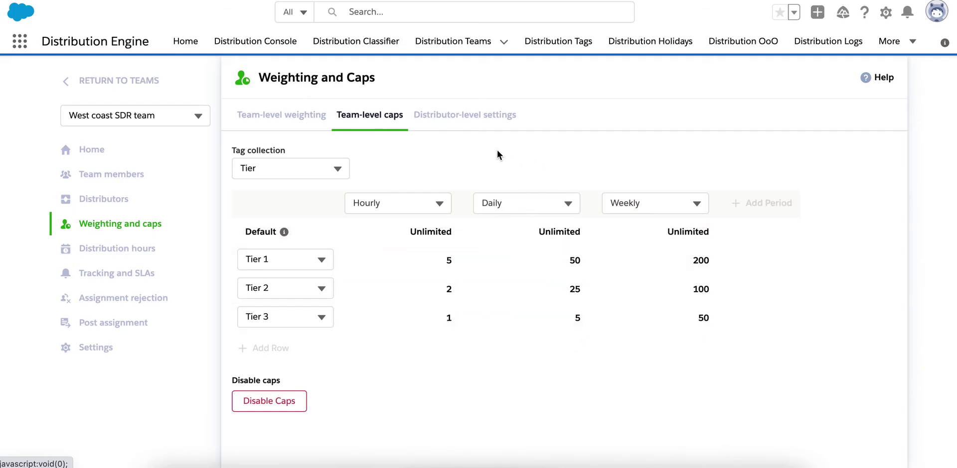
- Review distributor-level weighting and caps for Hot leads and Warm leads
left_click(460, 121)
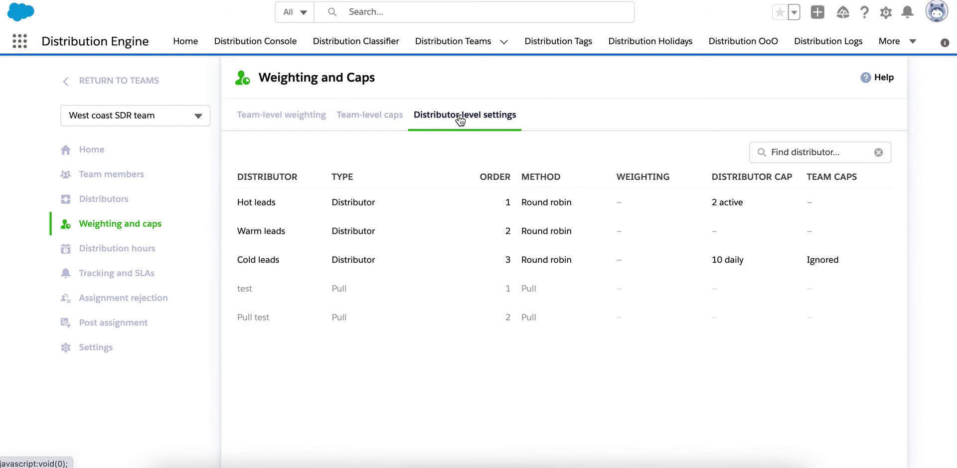
left_click(363, 202)
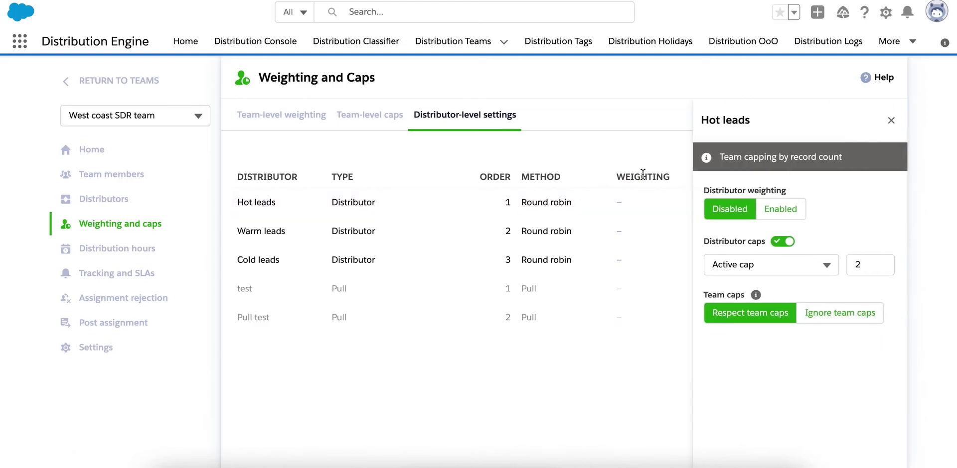
left_click(537, 234)
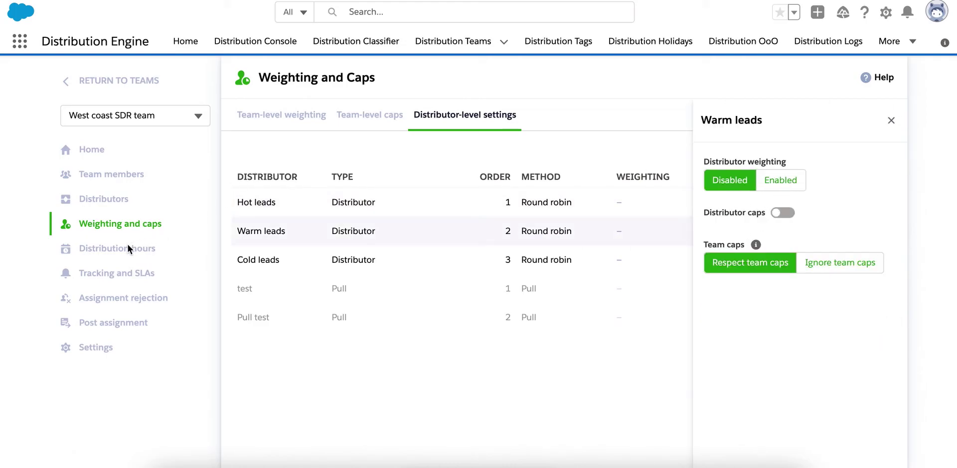
left_click(112, 248)
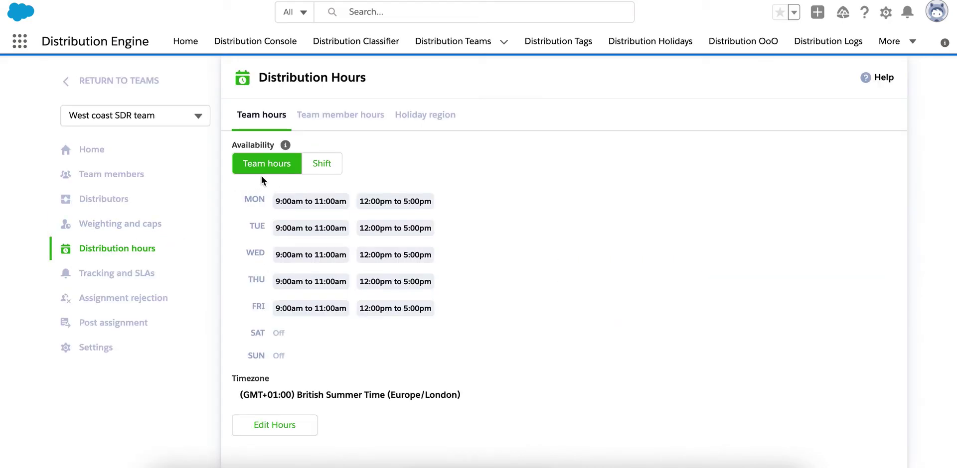
- Check individual team members' working hours
left_click(332, 119)
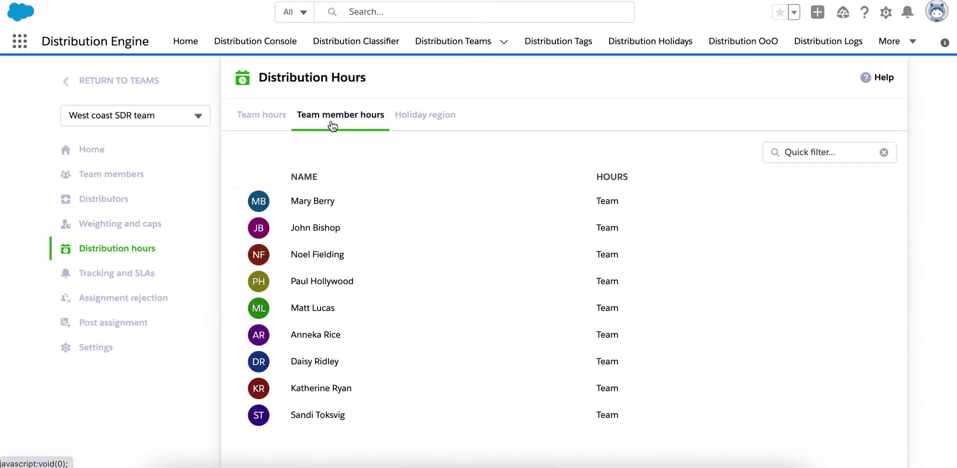
left_click(320, 201)
left_click(314, 237)
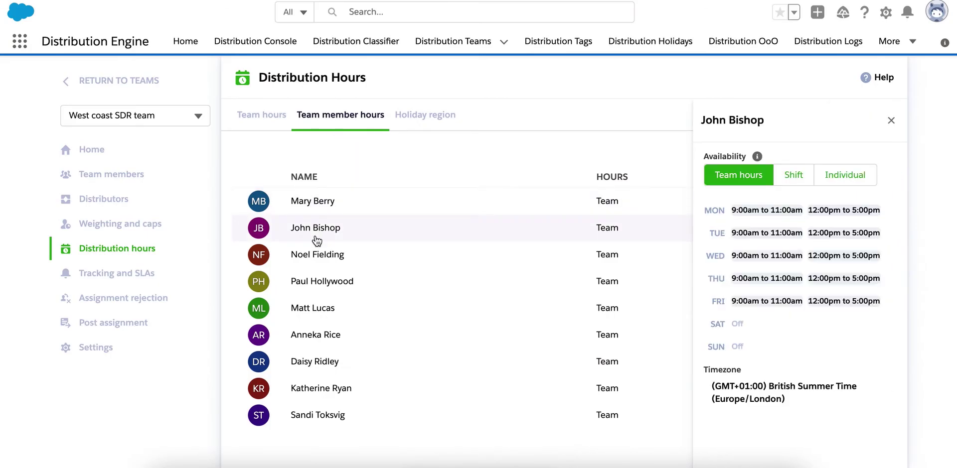
- Base the team's availability on the Overnight shift
left_click(265, 120)
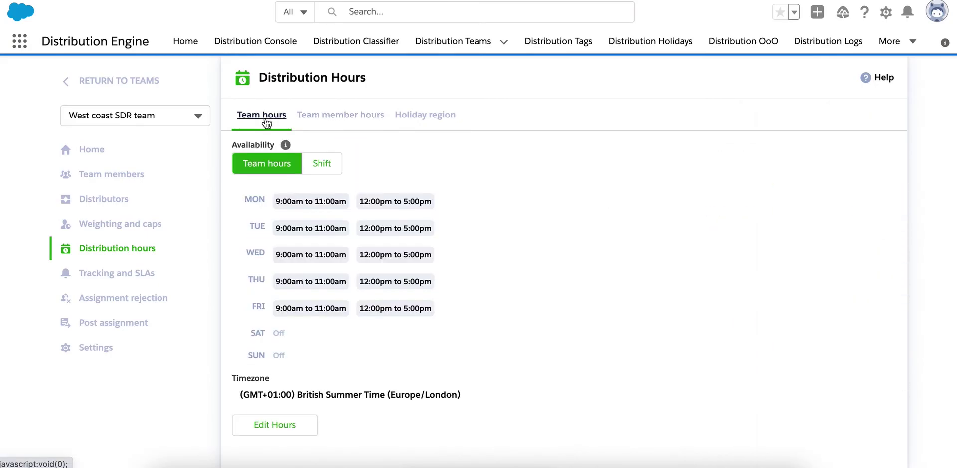
left_click(323, 166)
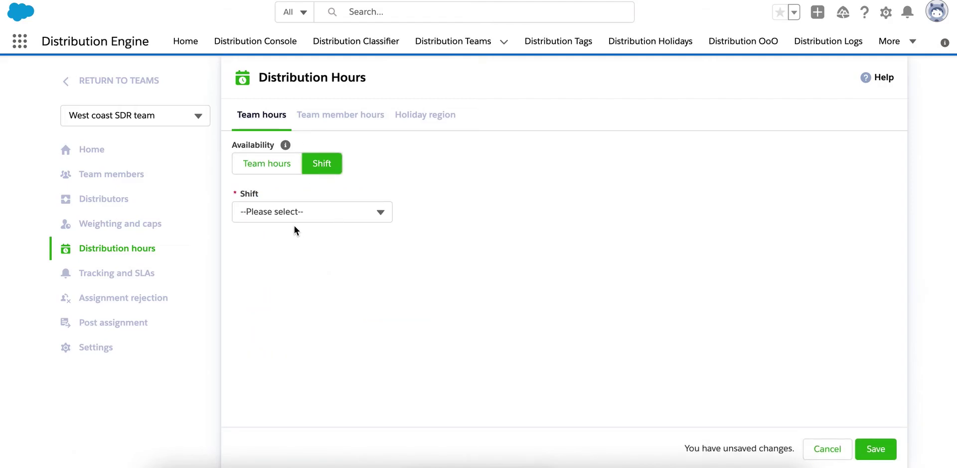
left_click(303, 215)
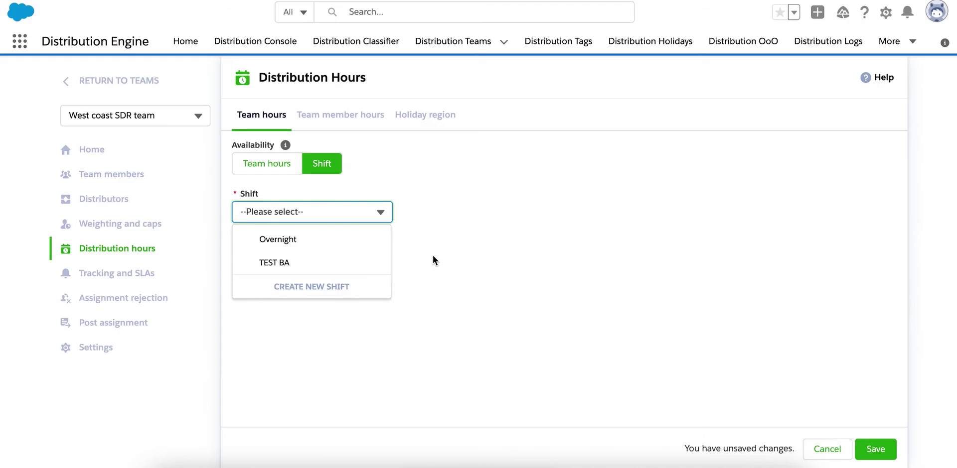
left_click(314, 239)
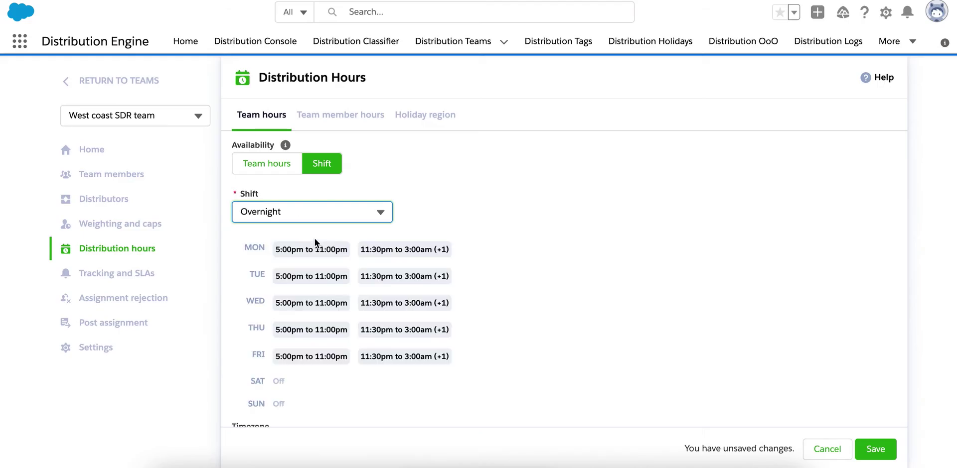
left_click(331, 218)
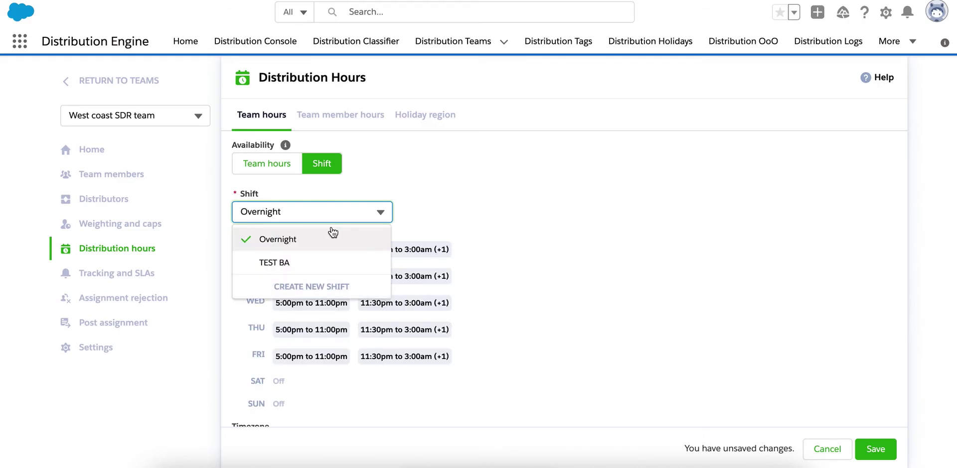
- Review the team-level tracking and SLA rules
left_click(123, 276)
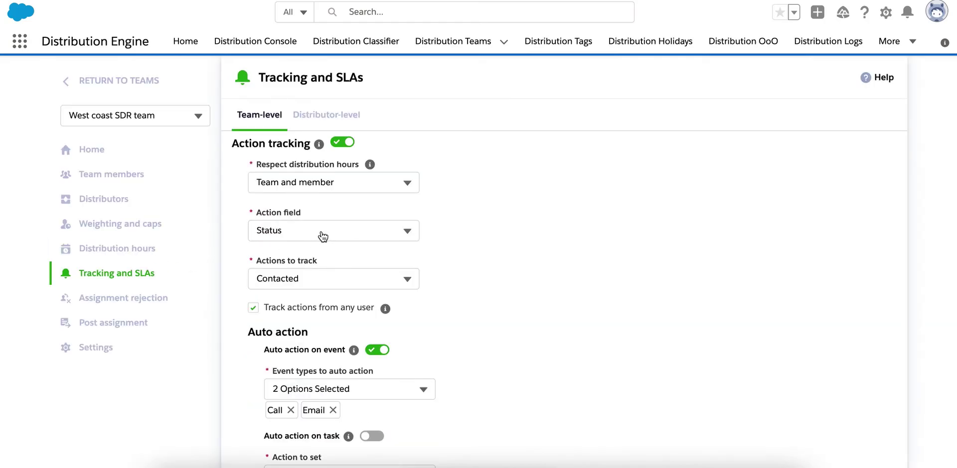
scroll(318, 297, "down", 5)
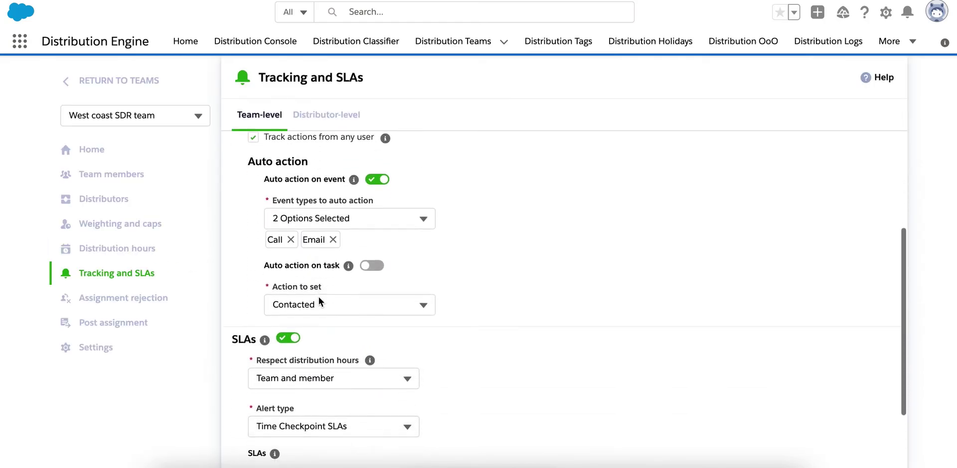
scroll(295, 333, "up", 5)
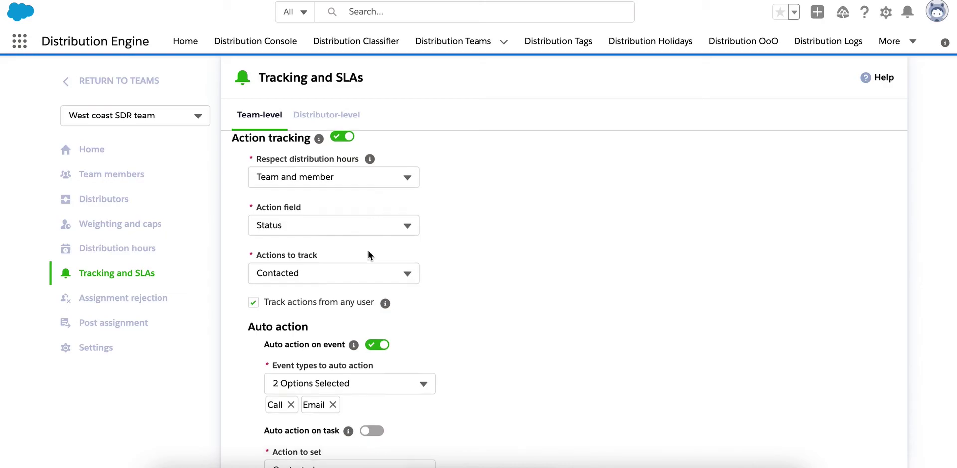
scroll(368, 250, "down", 5)
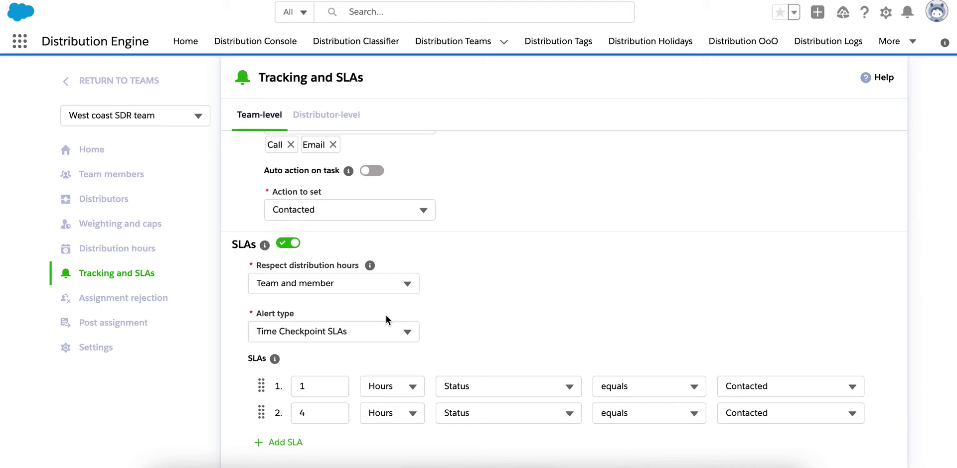
scroll(386, 316, "up", 3)
scroll(386, 316, "up", 2)
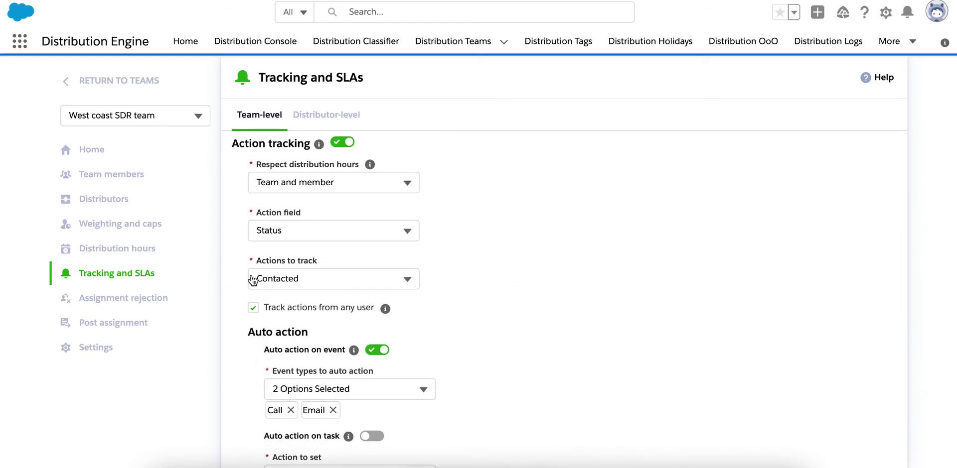
- Compare Hot leads and Warm leads SLA settings, including Warm leads' auto-reassign
left_click(314, 115)
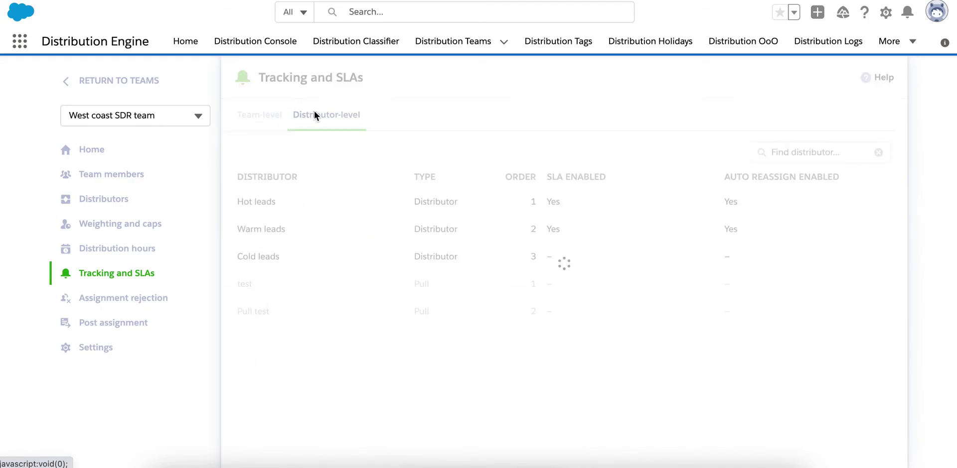
left_click(288, 214)
left_click(483, 228)
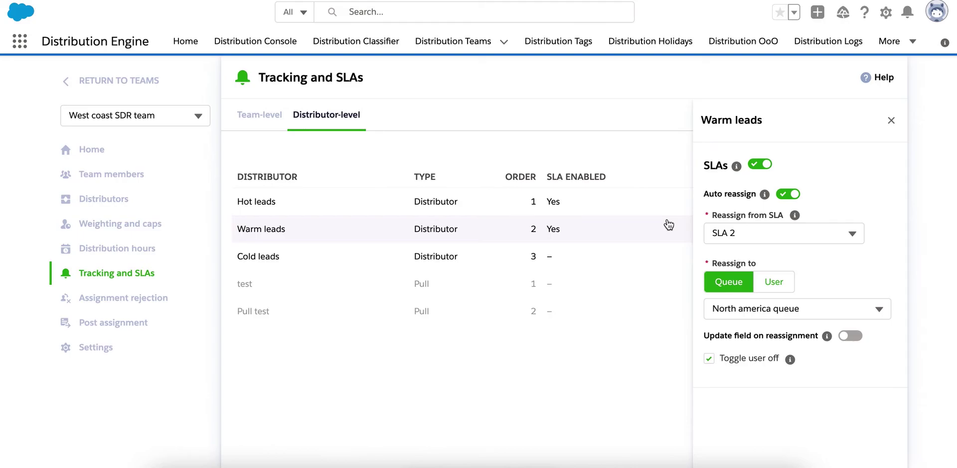
left_click(140, 298)
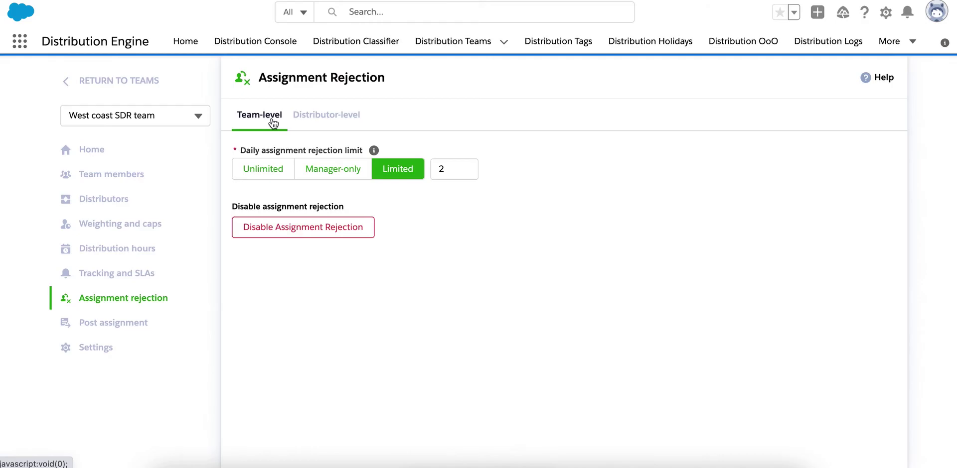
- Compare Hot and Warm leads rejection settings, with Warm leads routing rejects to Inbound lead queue
left_click(333, 124)
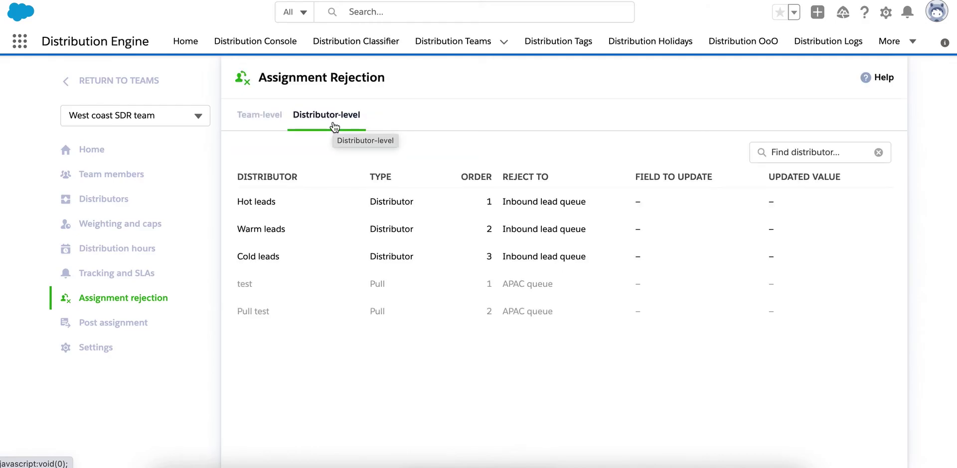
left_click(321, 201)
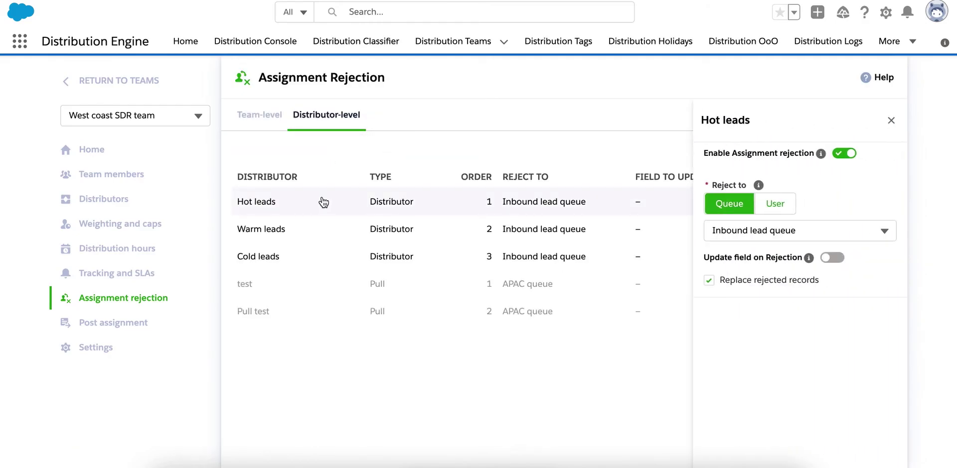
left_click(322, 235)
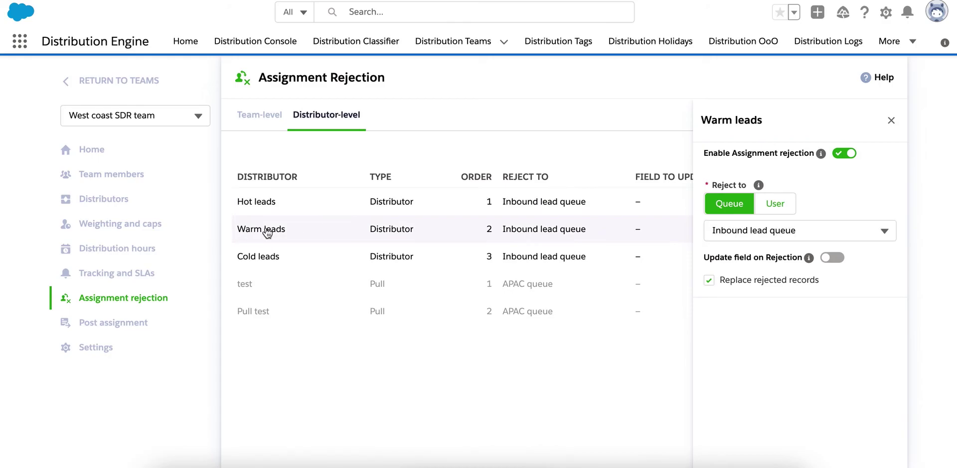
- Review the Hot leads and Warm leads post-assignment field updates, then go to the team's Settings page
left_click(113, 323)
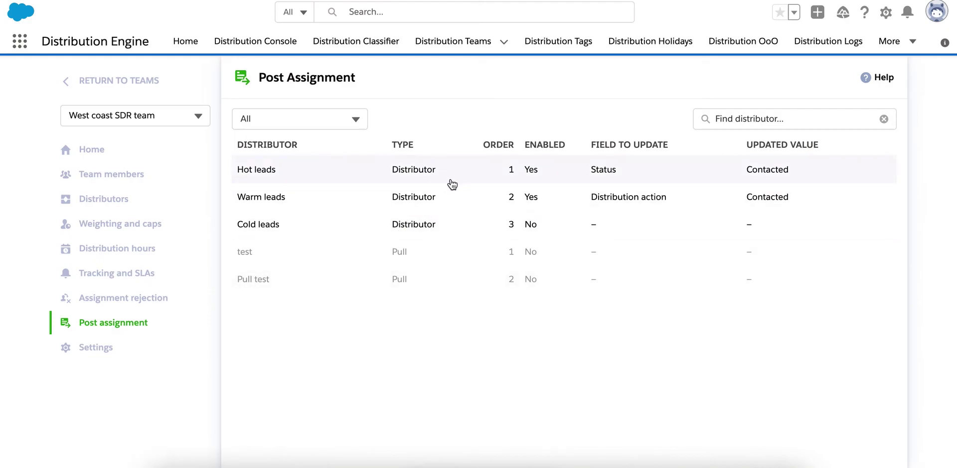
left_click(492, 175)
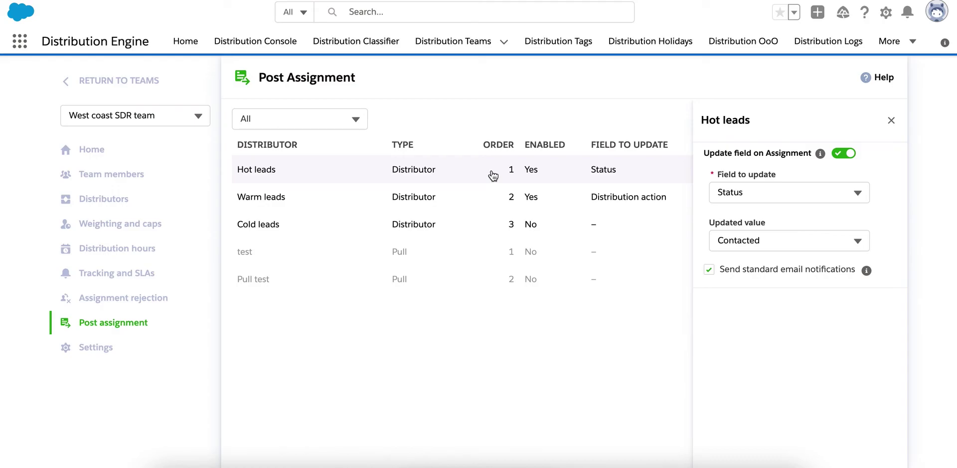
left_click(445, 198)
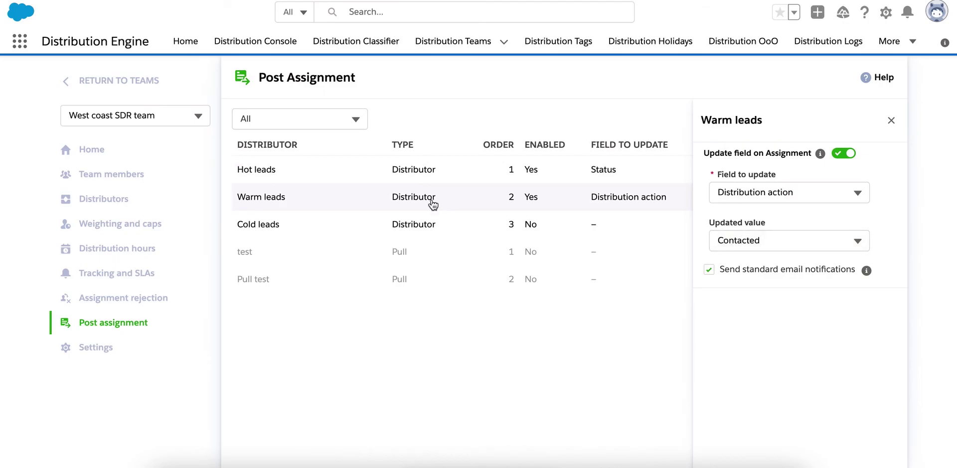
left_click(106, 351)
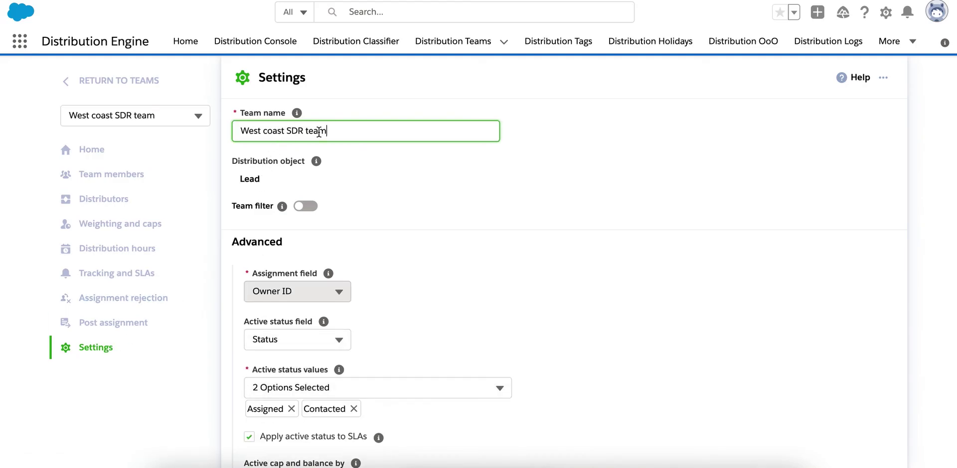
- Turn on the team filter and add a condition row on Annual Revenue
key("Tab")
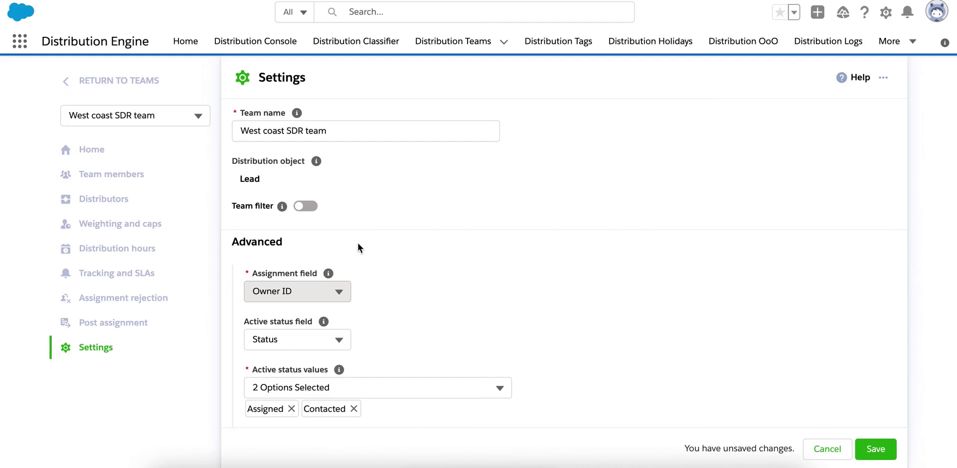
left_click(302, 206)
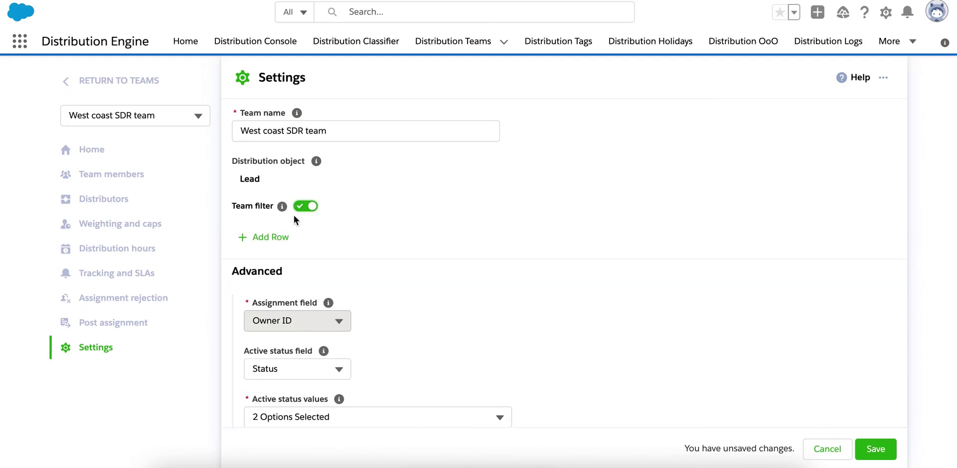
left_click(271, 238)
left_click(331, 236)
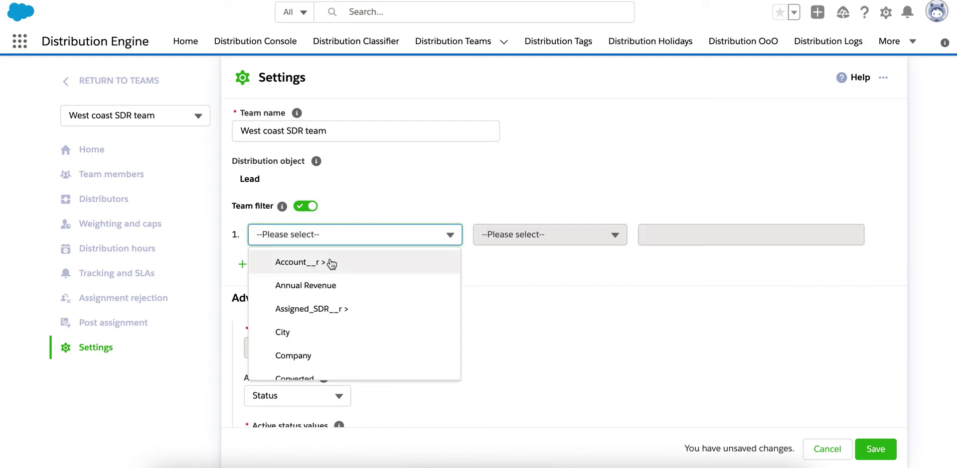
left_click(329, 289)
- Make the Annual Revenue condition 'greater than 10000'
left_click(564, 238)
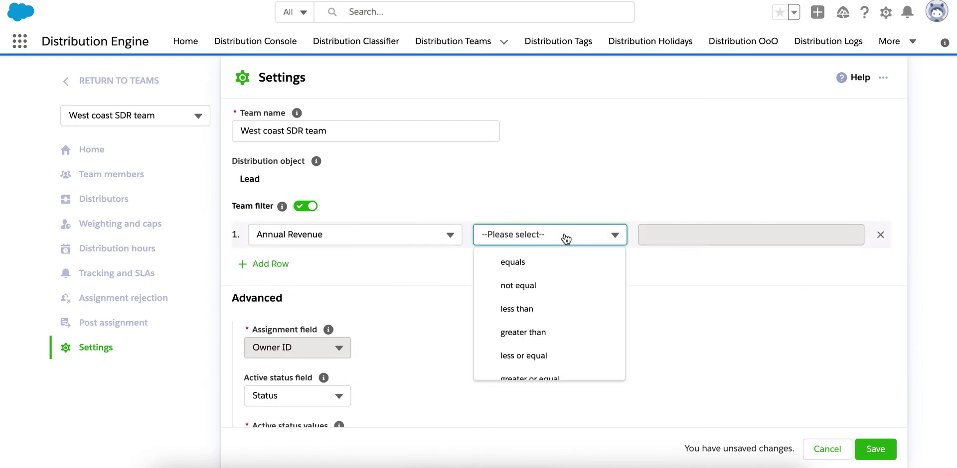
left_click(548, 333)
left_click(668, 236)
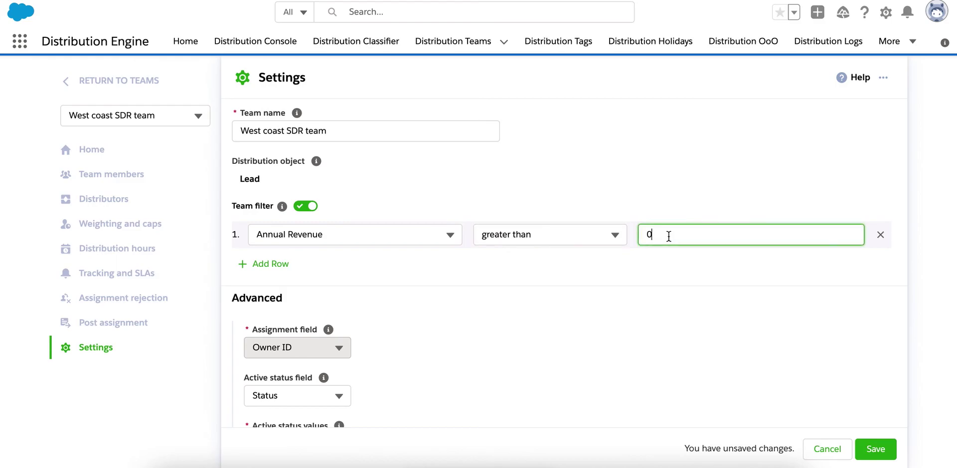
key("BackSpace")
type("10000")
scroll(457, 282, "down", 3)
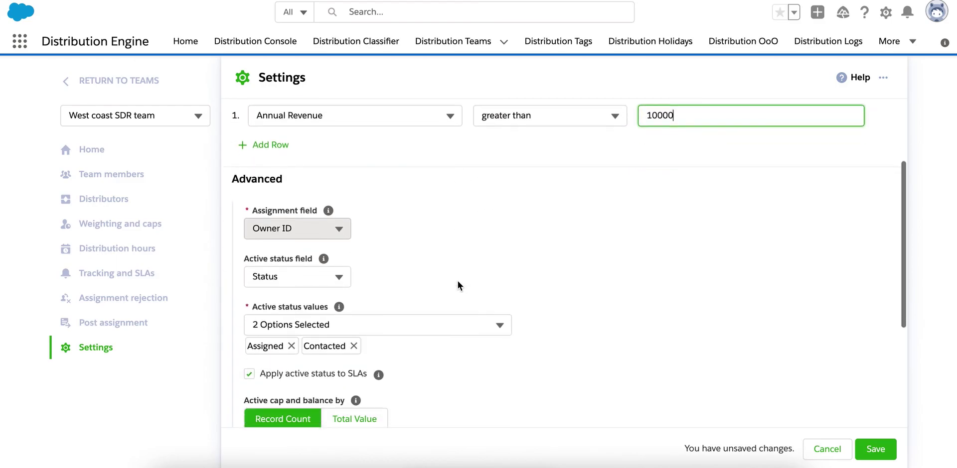
scroll(457, 282, "down", 3)
scroll(457, 282, "down", 1)
scroll(457, 281, "down", 1)
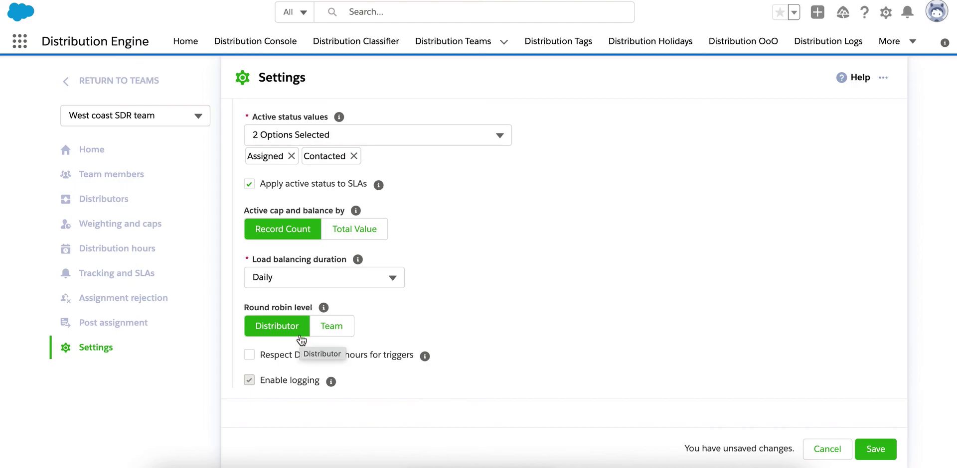
- Go back from the West coast SDR team to the Distribution Teams list with RETURN TO TEAMS
left_click(133, 85)
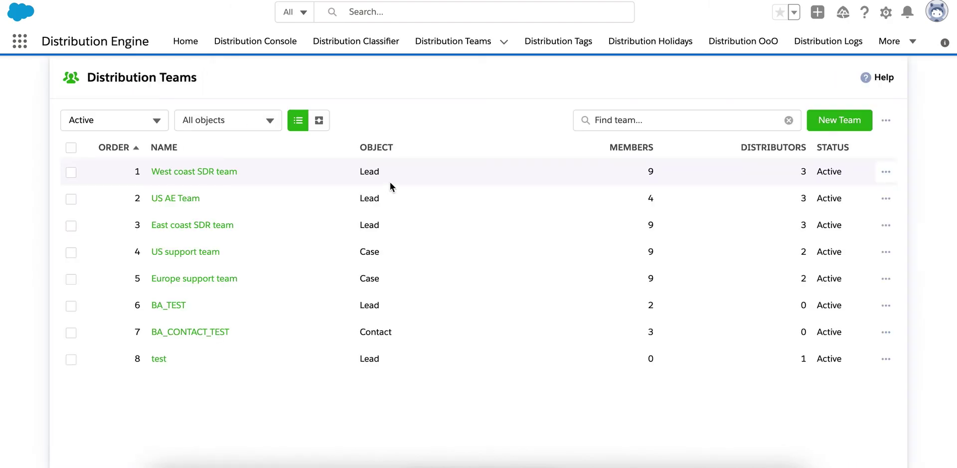